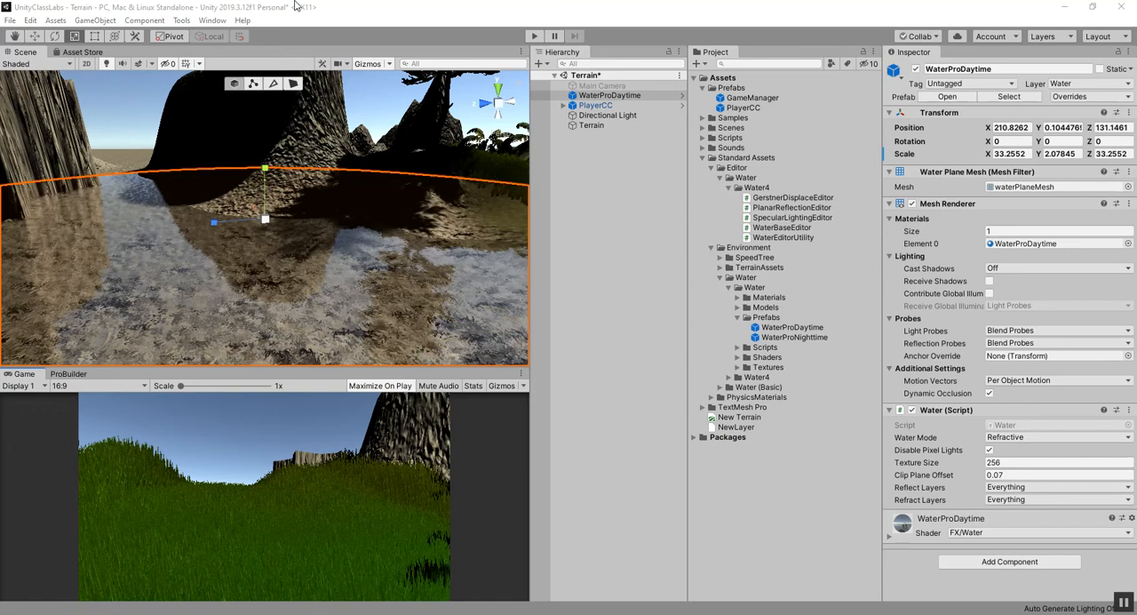
Select the Terrain object and activate its Paint Terrain tool.
left_click(607, 126)
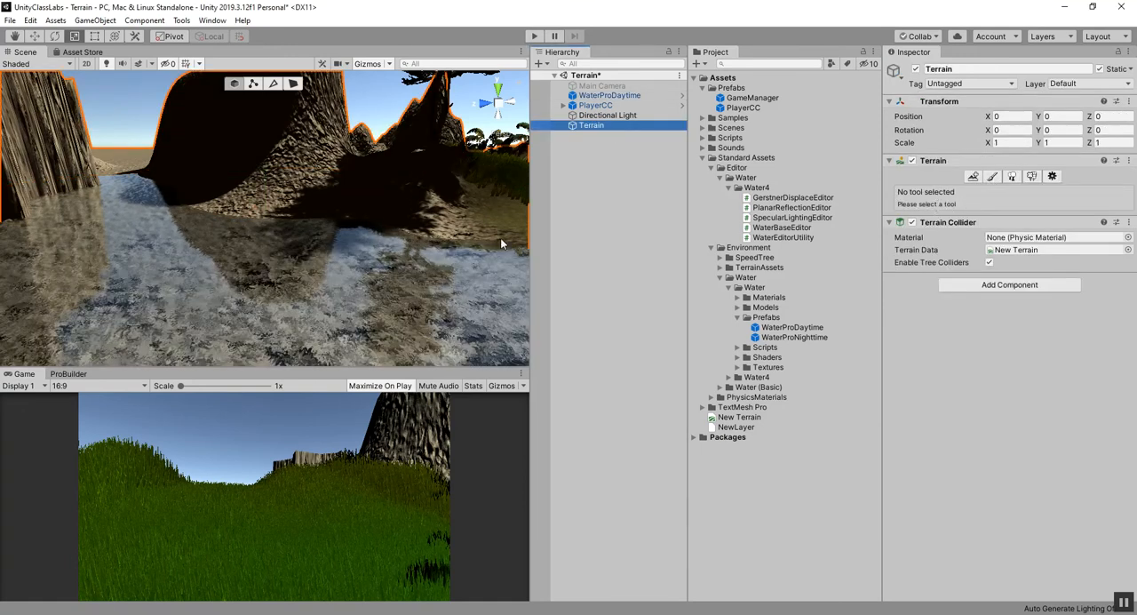
left_click(993, 176)
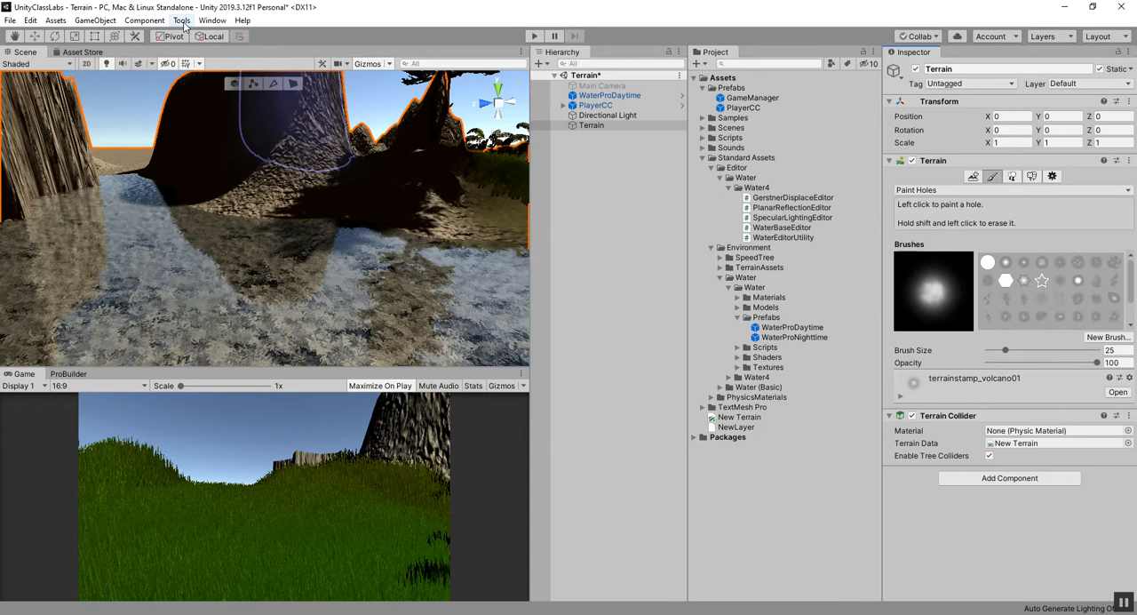
Open the Package Manager and make preview packages visible in its package list.
left_click(215, 22)
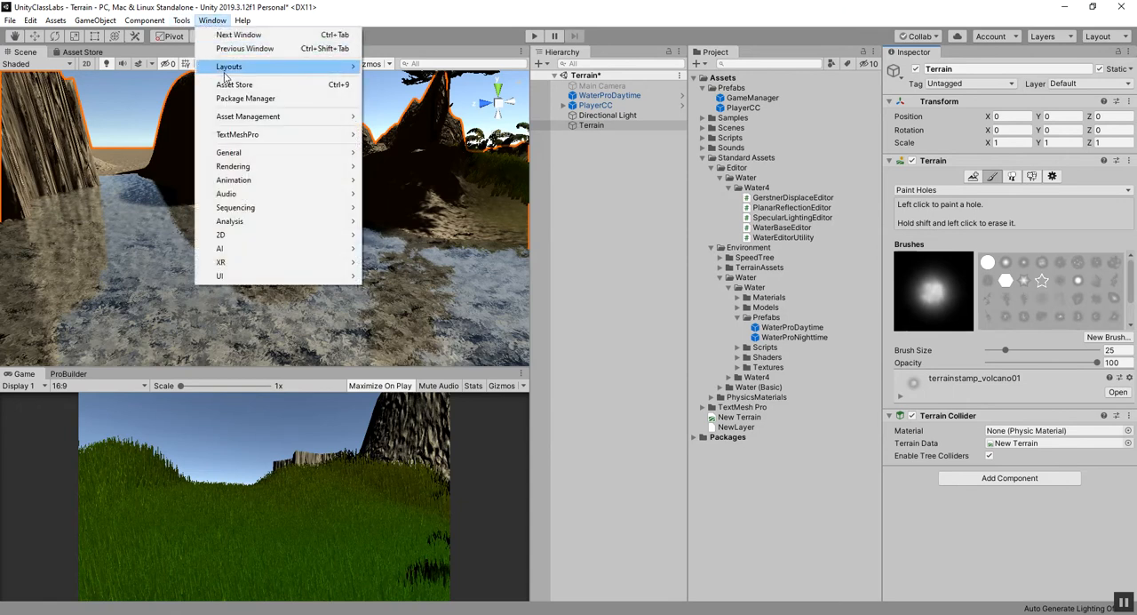
left_click(238, 98)
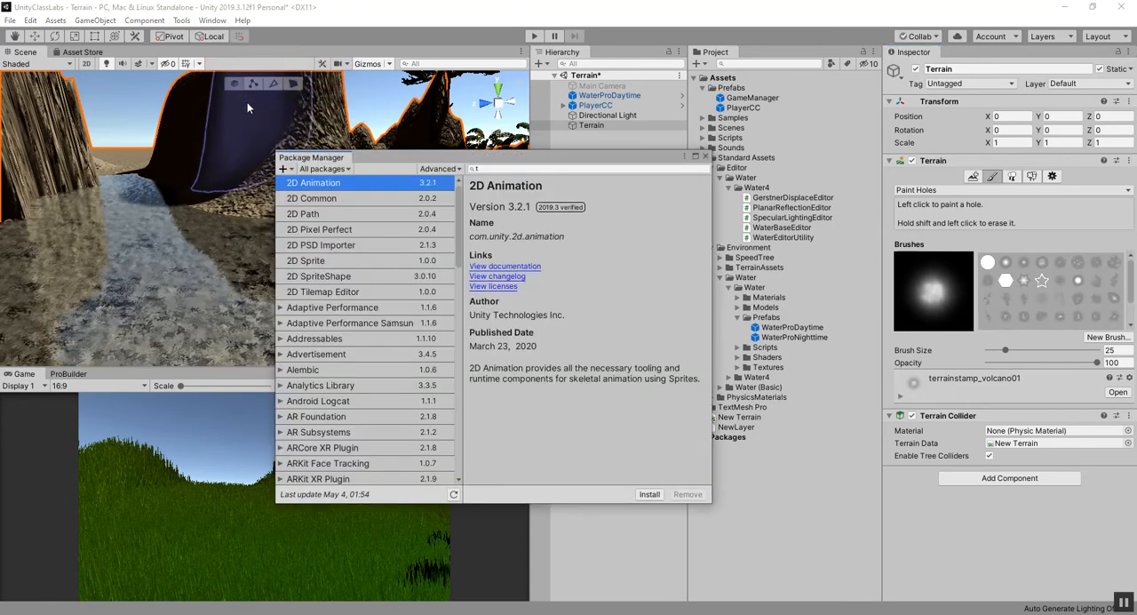
left_click_drag(398, 163, 462, 166)
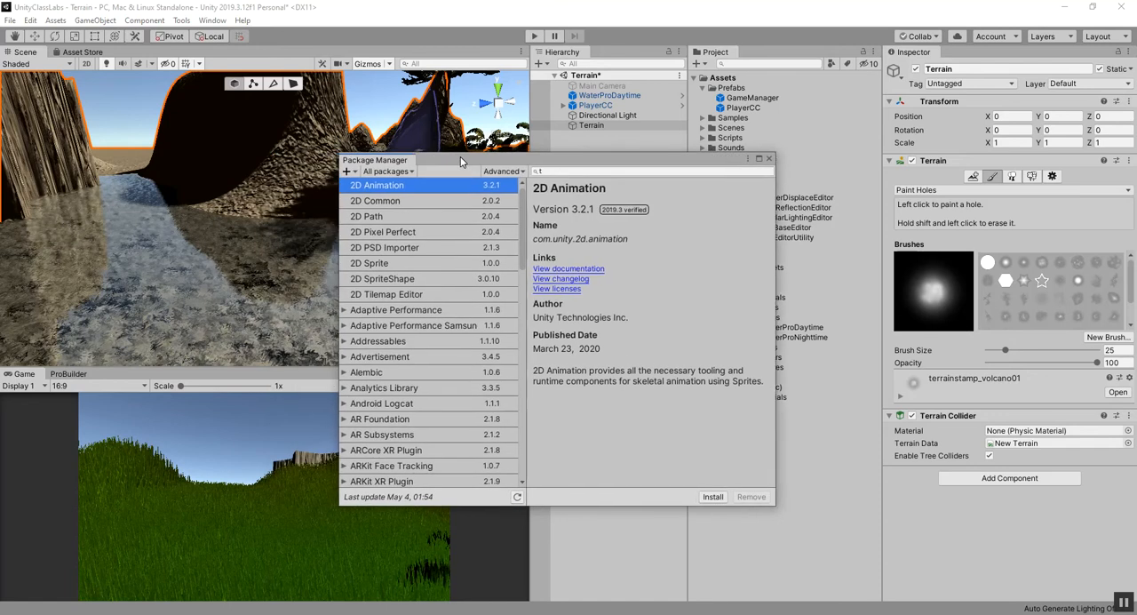
left_click(505, 172)
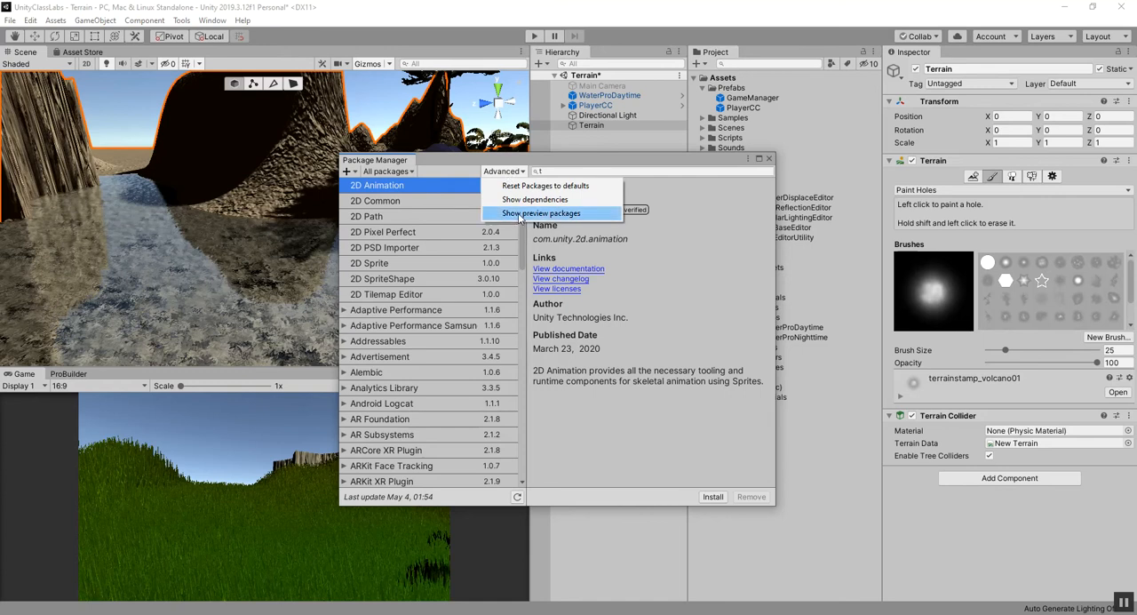
left_click(521, 213)
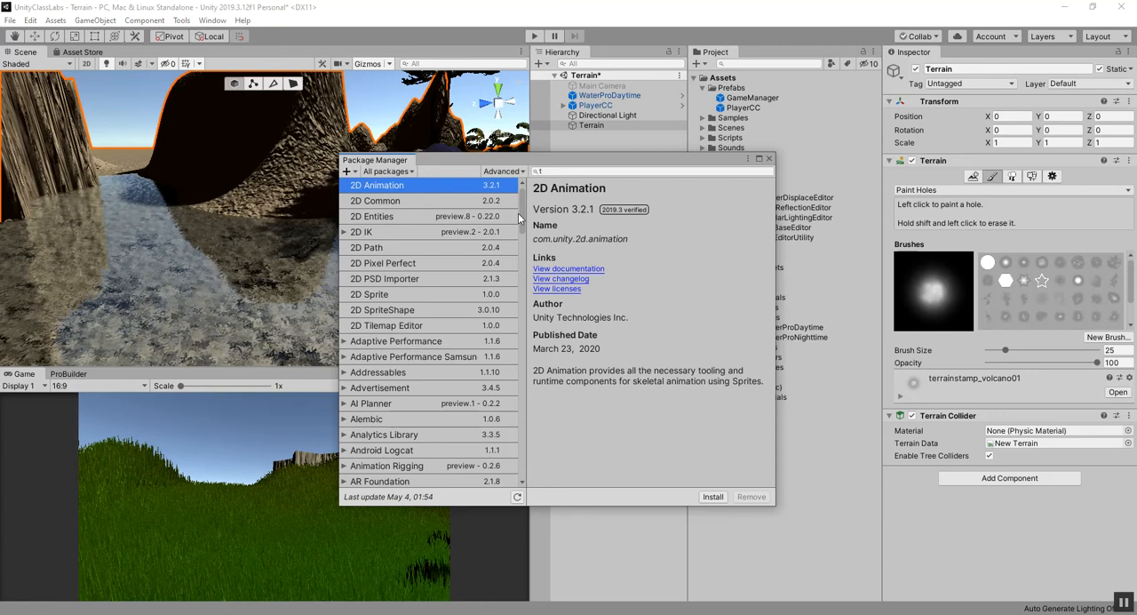
Search the packages for "terr", install the Terrain Tools 3.0.1 preview package, and close the Package Manager.
left_click(556, 170)
type("te")
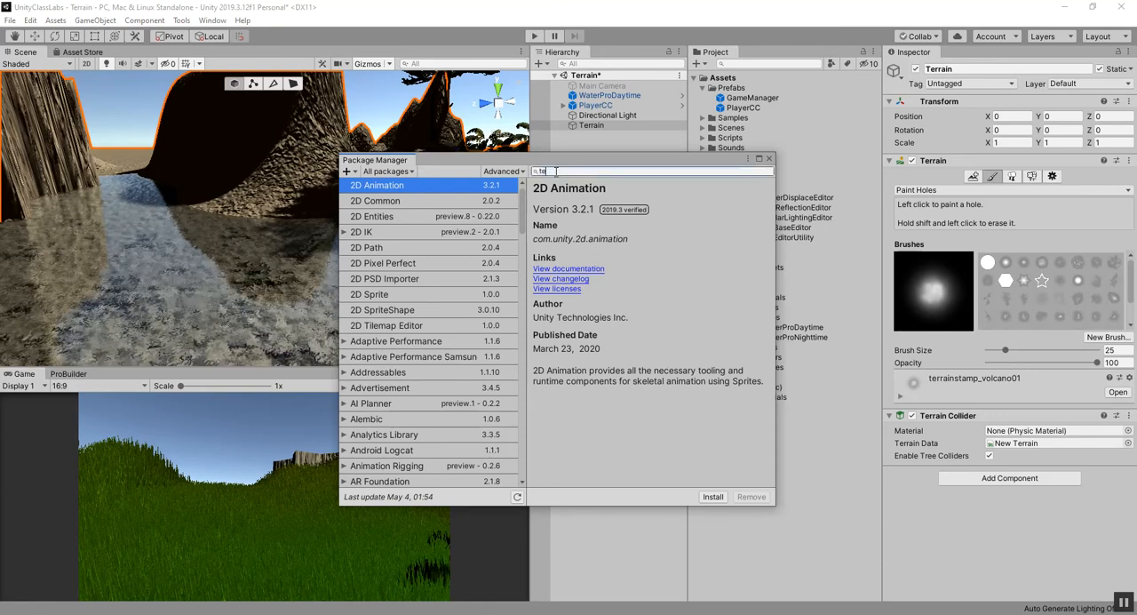
type("rr")
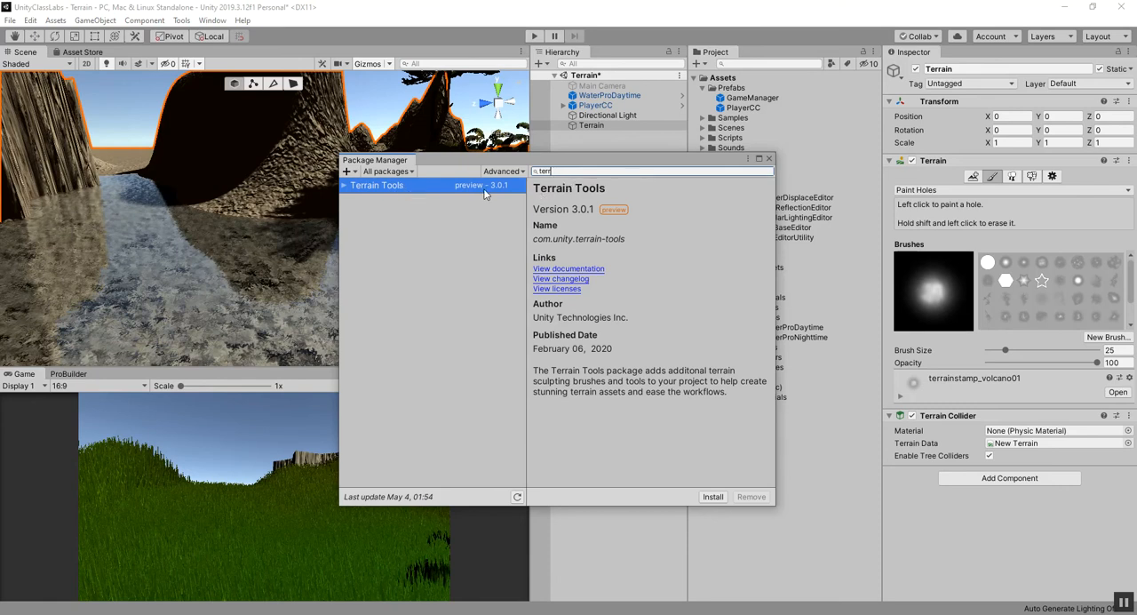
left_click(712, 498)
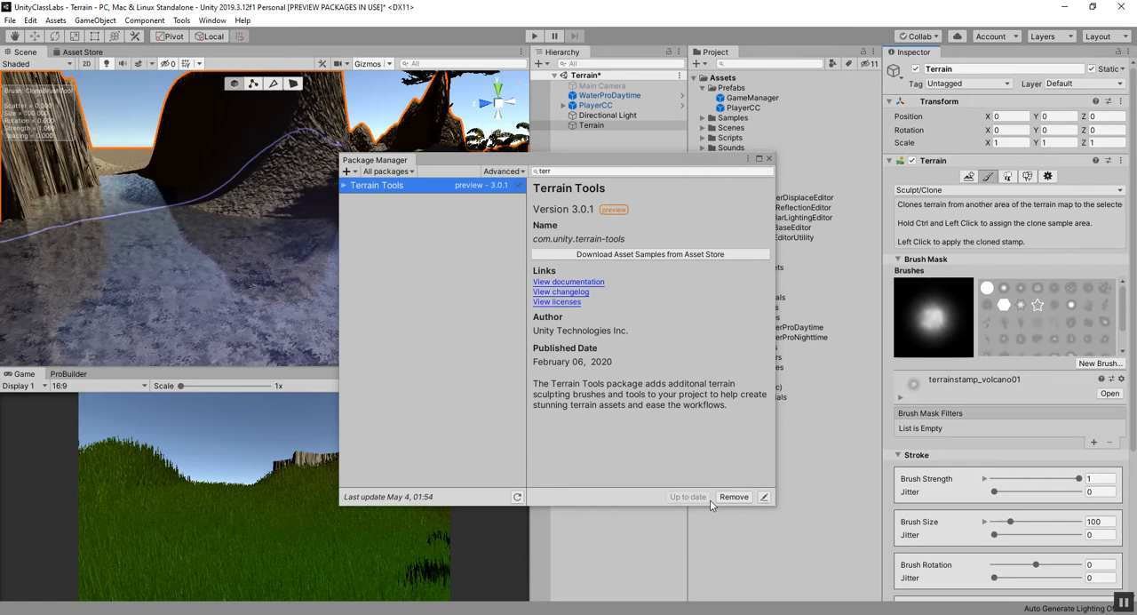
left_click(769, 158)
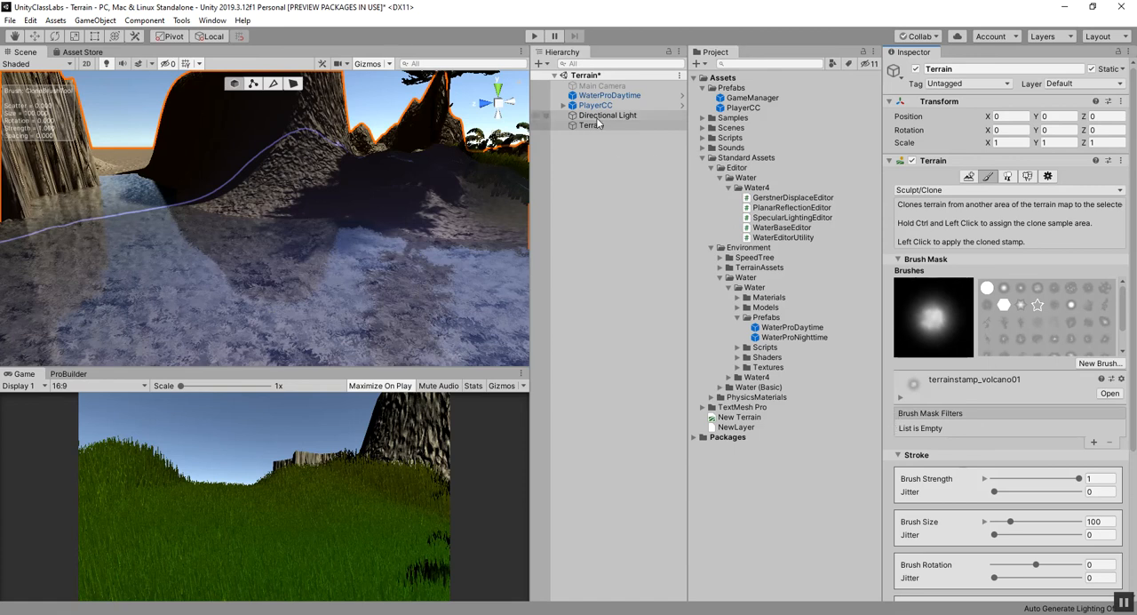
Switch the terrain paint mode from Sculpt/Clone to Erosion/Hydraulic.
scroll(986, 320, "down", 3)
scroll(989, 364, "down", 3)
scroll(989, 364, "down", 3)
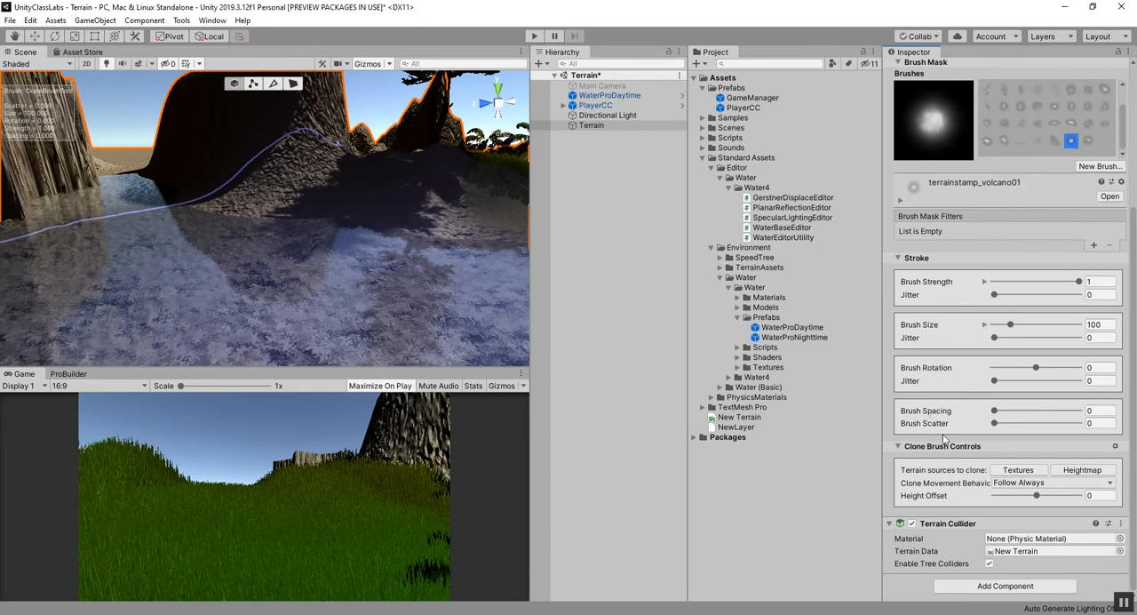
scroll(947, 429, "up", 5)
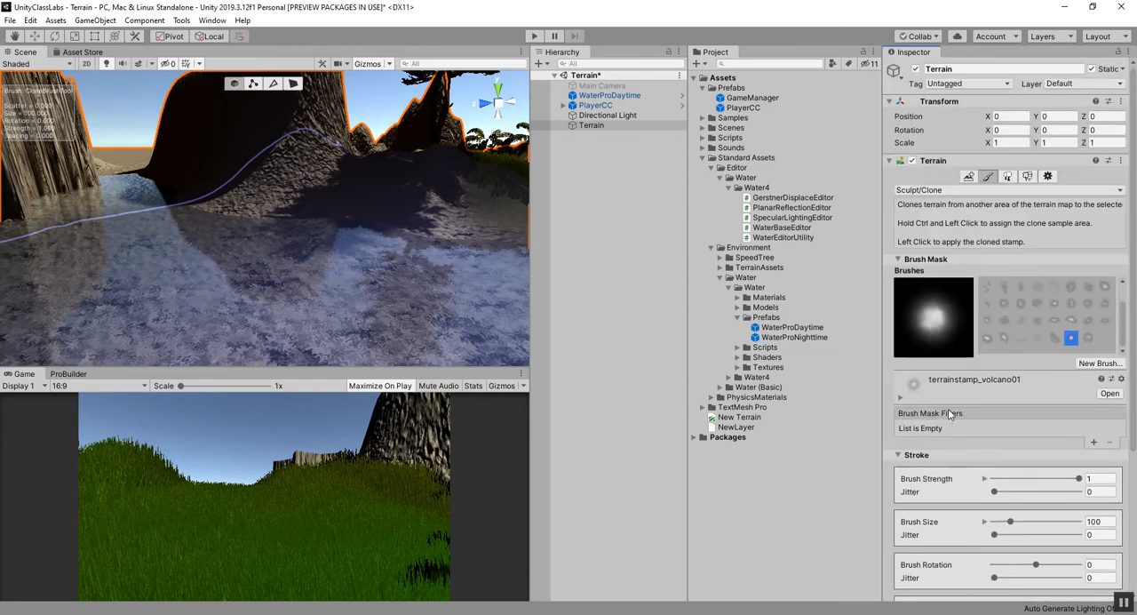
left_click(940, 191)
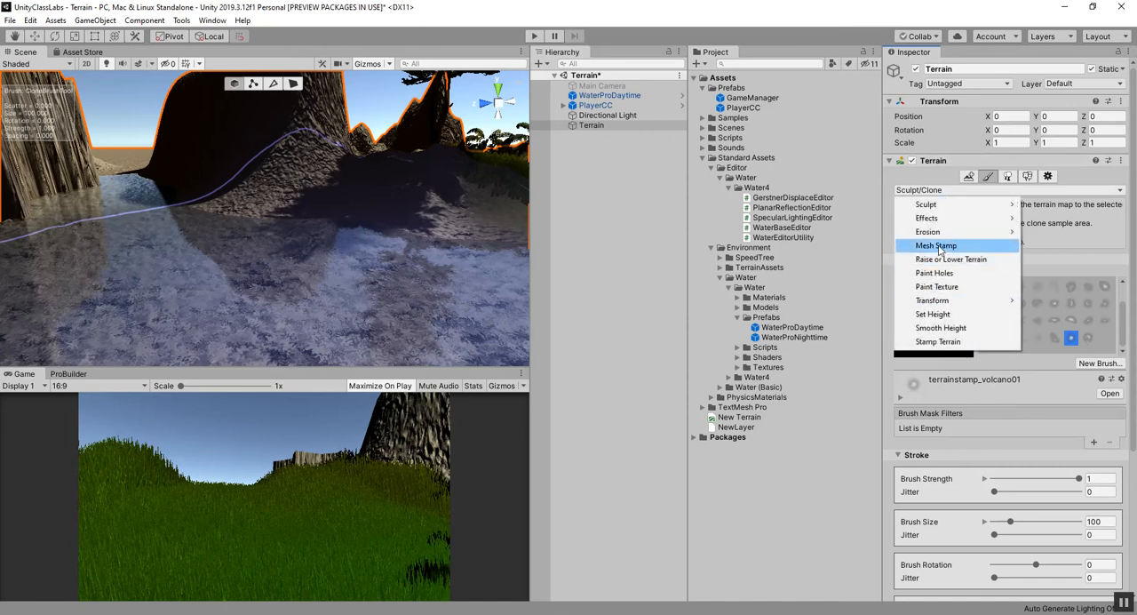
mouse_move(930, 208)
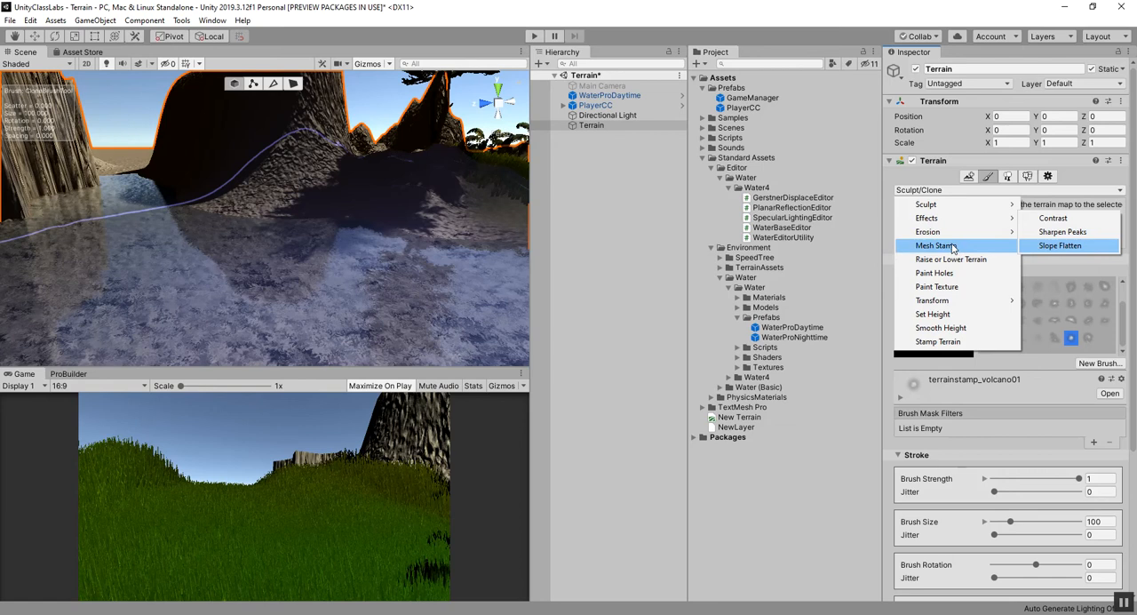
mouse_move(956, 238)
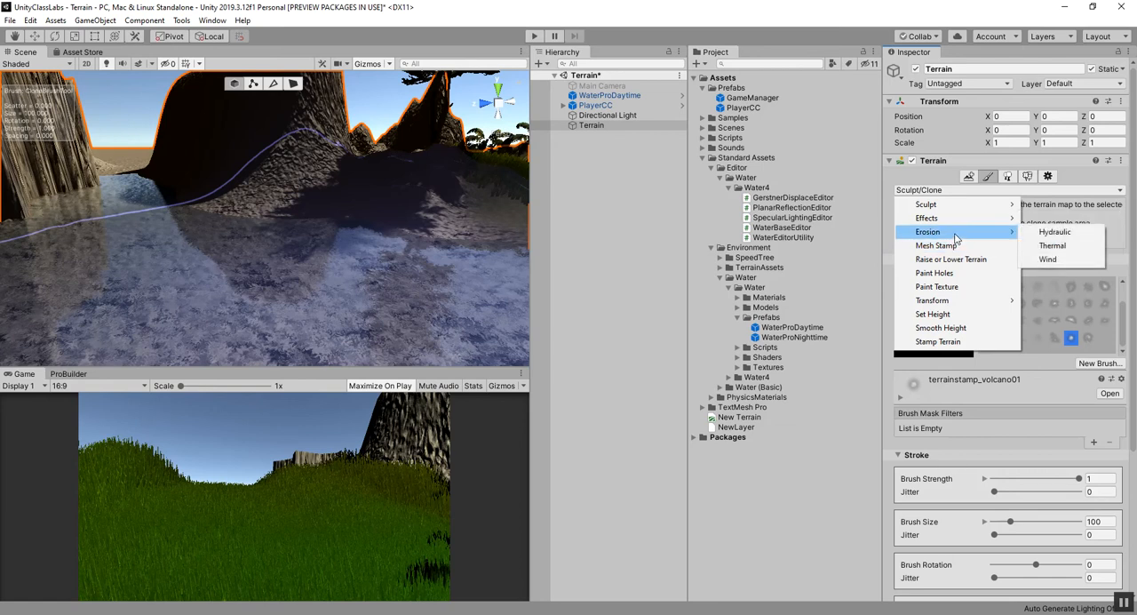
left_click(1048, 234)
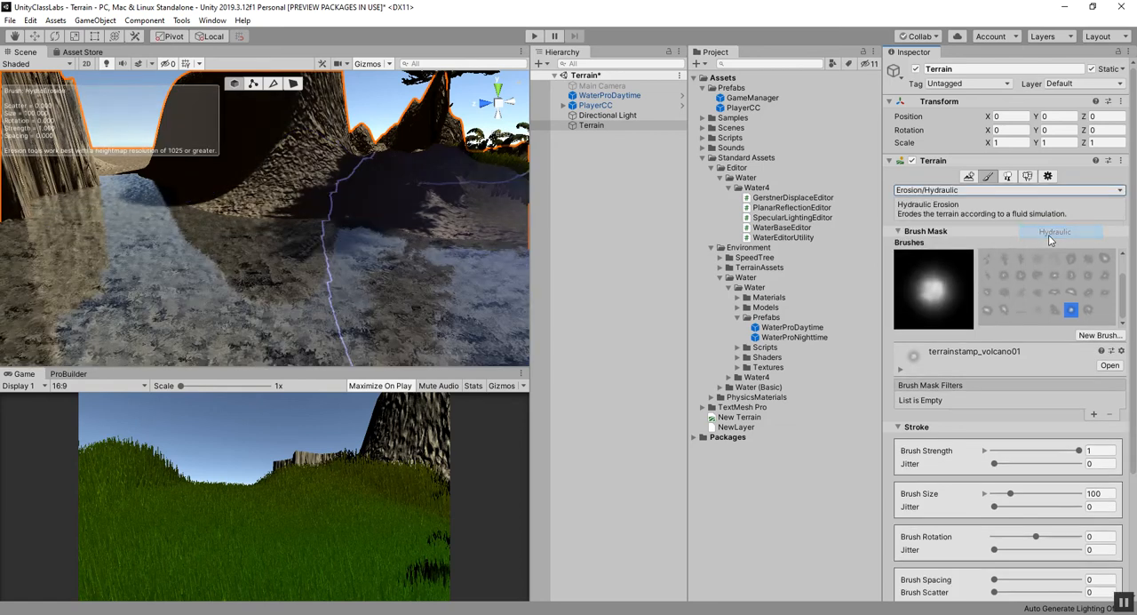
Bring the rock formation beside the water into view and set the hydraulic erosion brush size to 28.
scroll(330, 209, "down", 10)
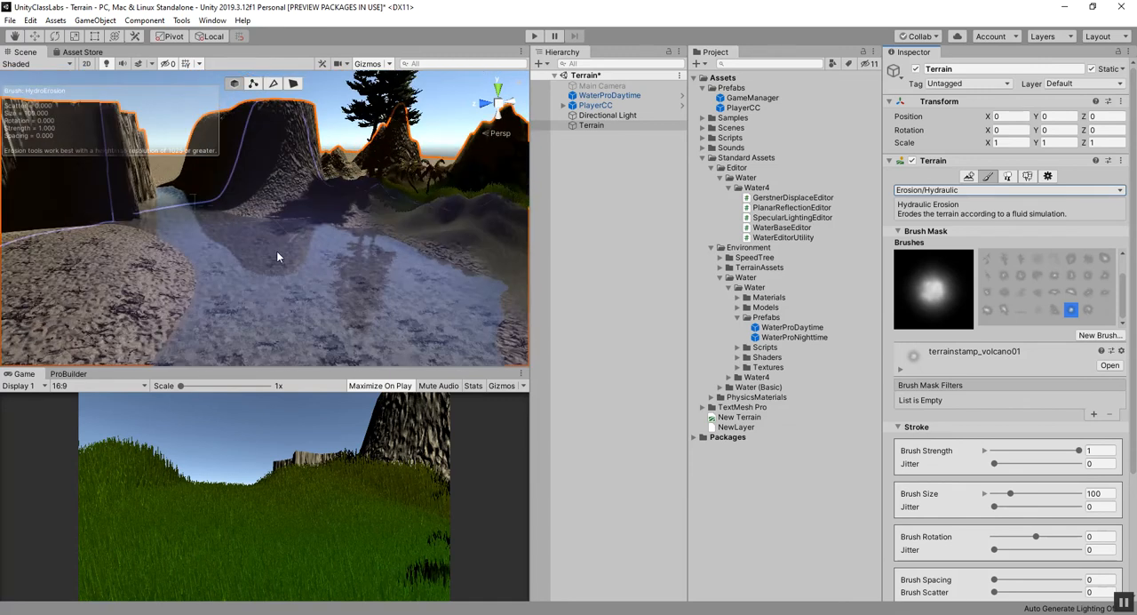
scroll(231, 255, "down", 5)
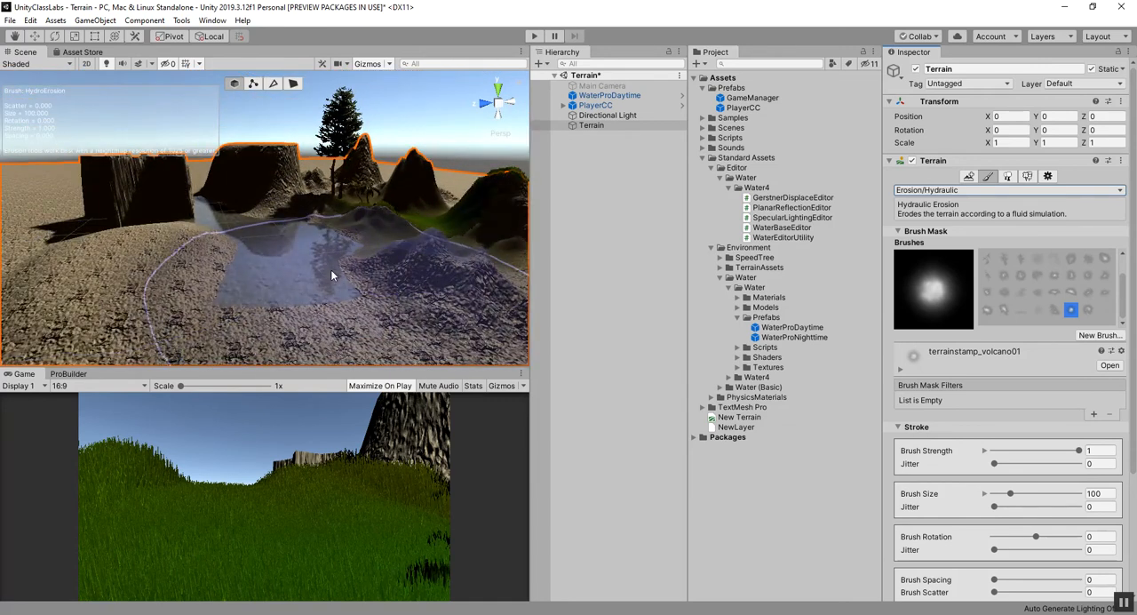
left_click_drag(346, 268, 379, 304, "alt")
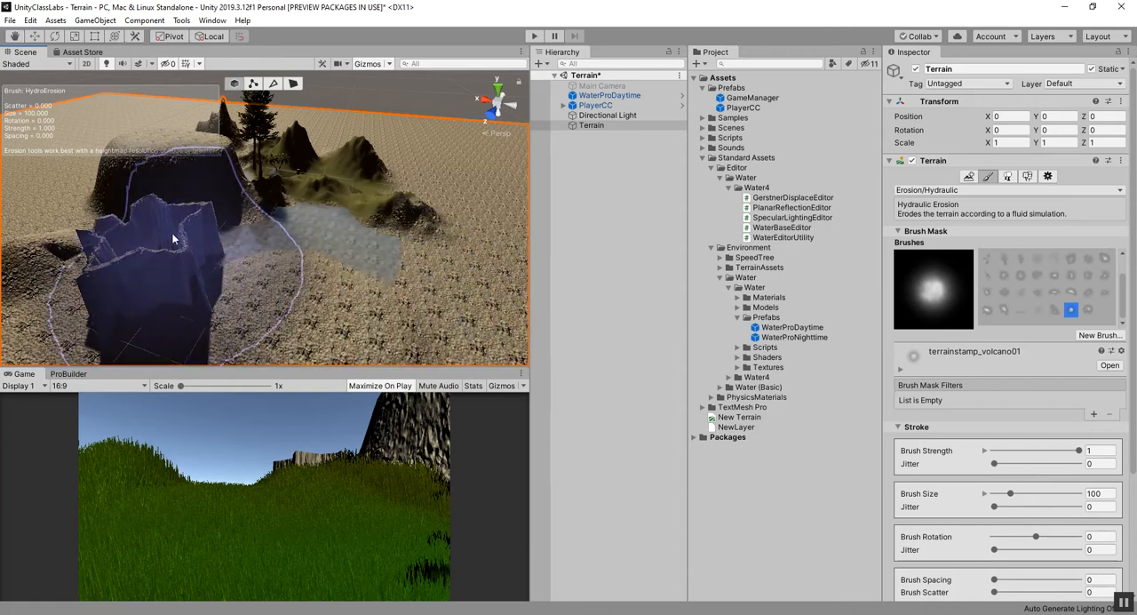
key("q")
left_click_drag(148, 238, 332, 259)
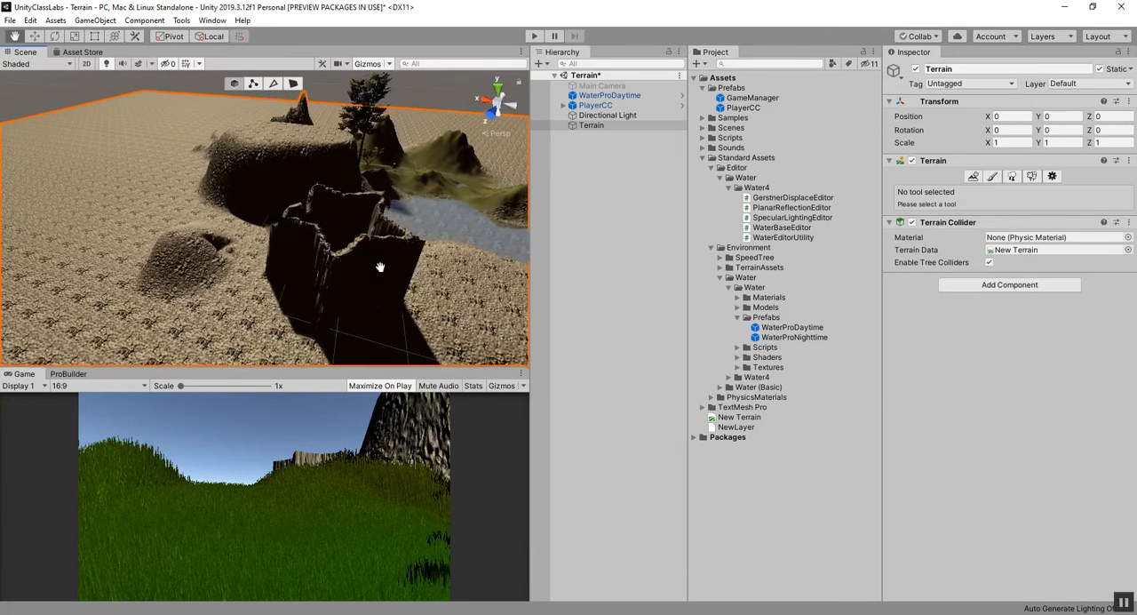
left_click(991, 178)
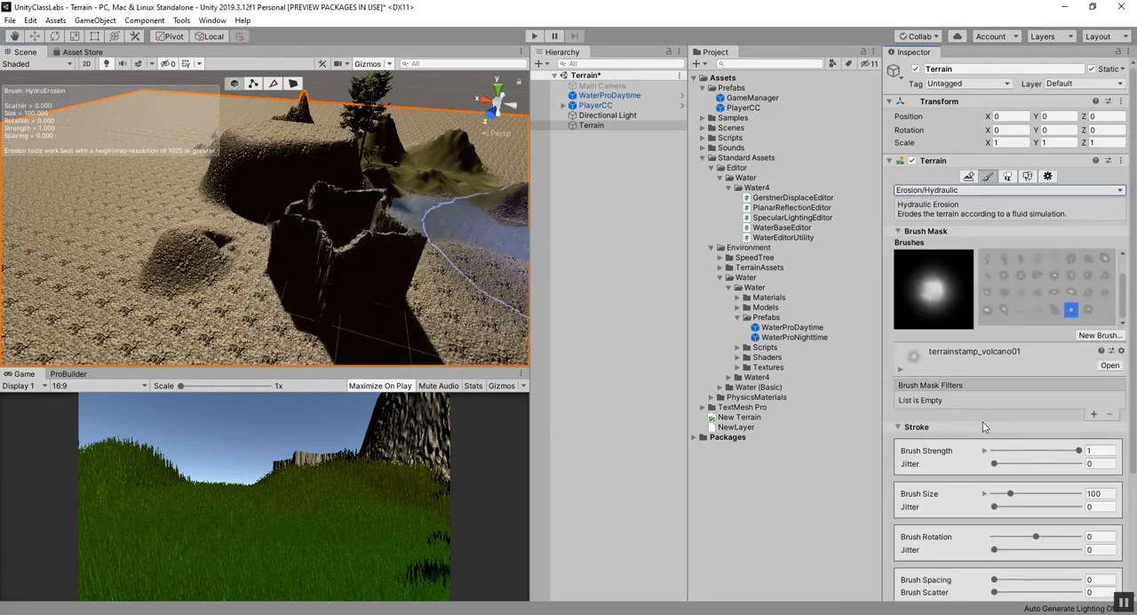
scroll(985, 427, "down", 3)
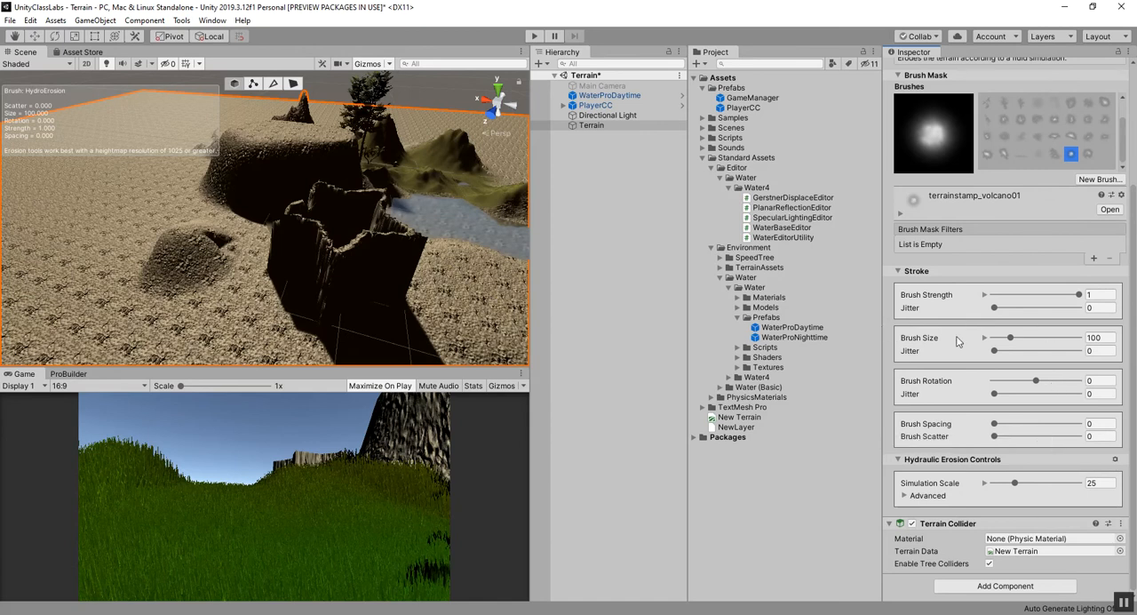
left_click_drag(1007, 343, 998, 342)
Erode the jagged rock formation beside the water with the hydraulic erosion brush.
mouse_move(318, 318)
left_mouse_down()
mouse_move(295, 248)
mouse_move(379, 255)
mouse_move(408, 309)
mouse_move(214, 297)
left_mouse_up()
left_click(260, 237)
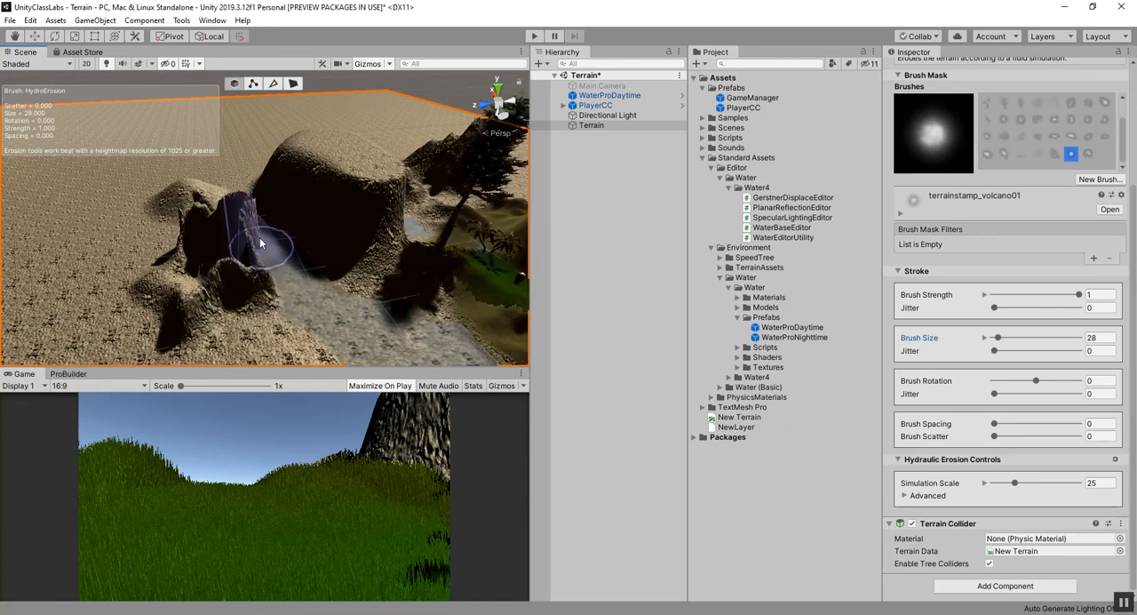
mouse_move(269, 362)
left_mouse_down("alt")
mouse_move(381, 317)
mouse_move(400, 338)
mouse_move(330, 279)
mouse_move(278, 285)
mouse_move(355, 286)
left_mouse_up("alt")
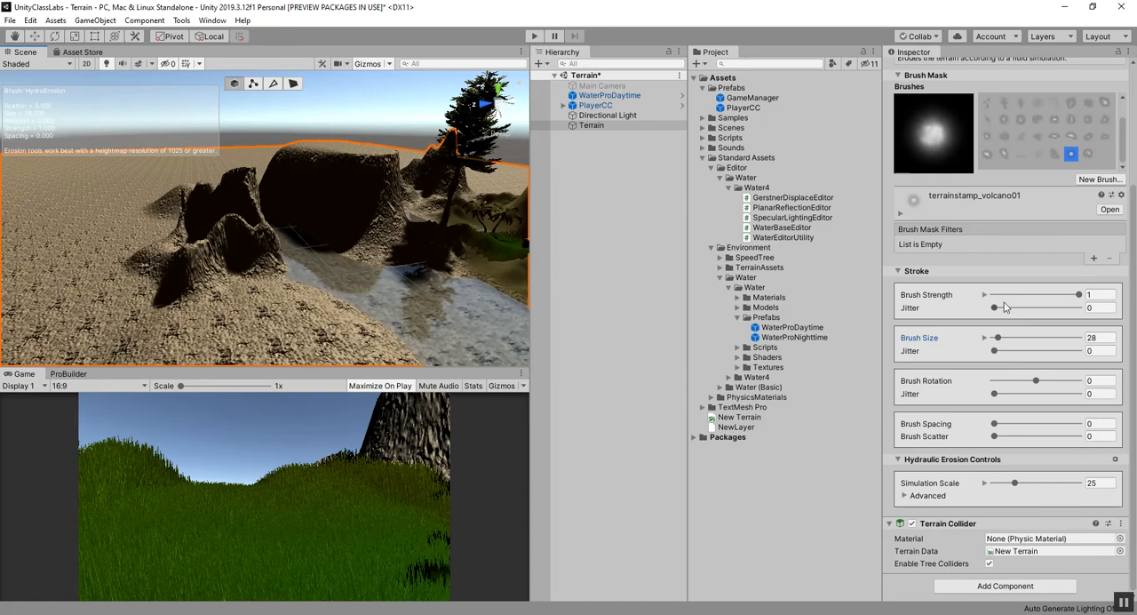
Switch the terrain paint mode to Raise or Lower Terrain.
scroll(967, 461, "up", 5)
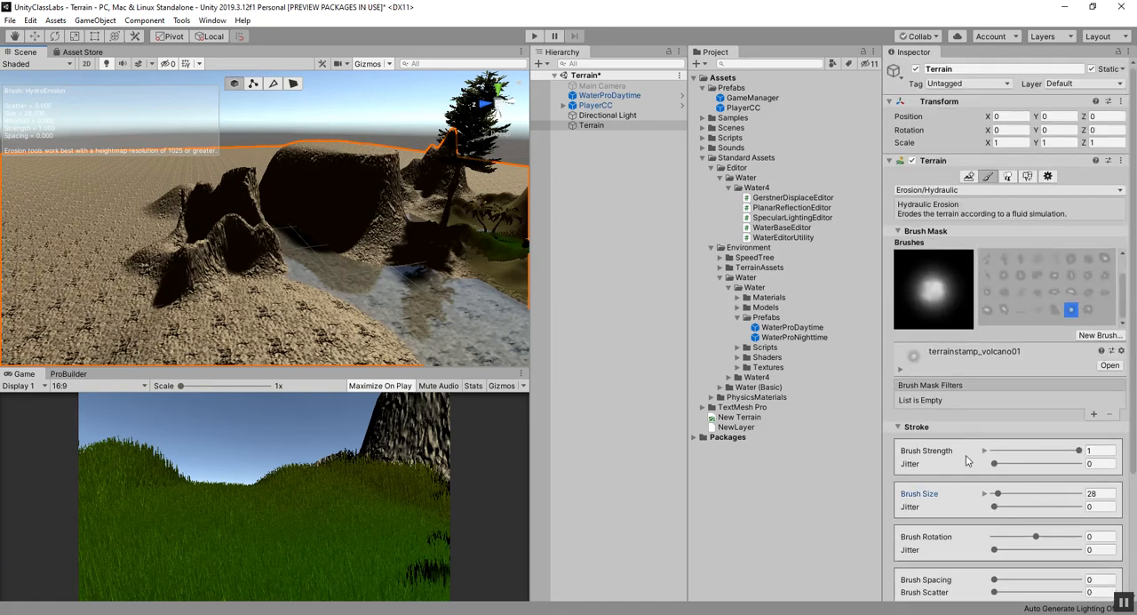
left_click(968, 191)
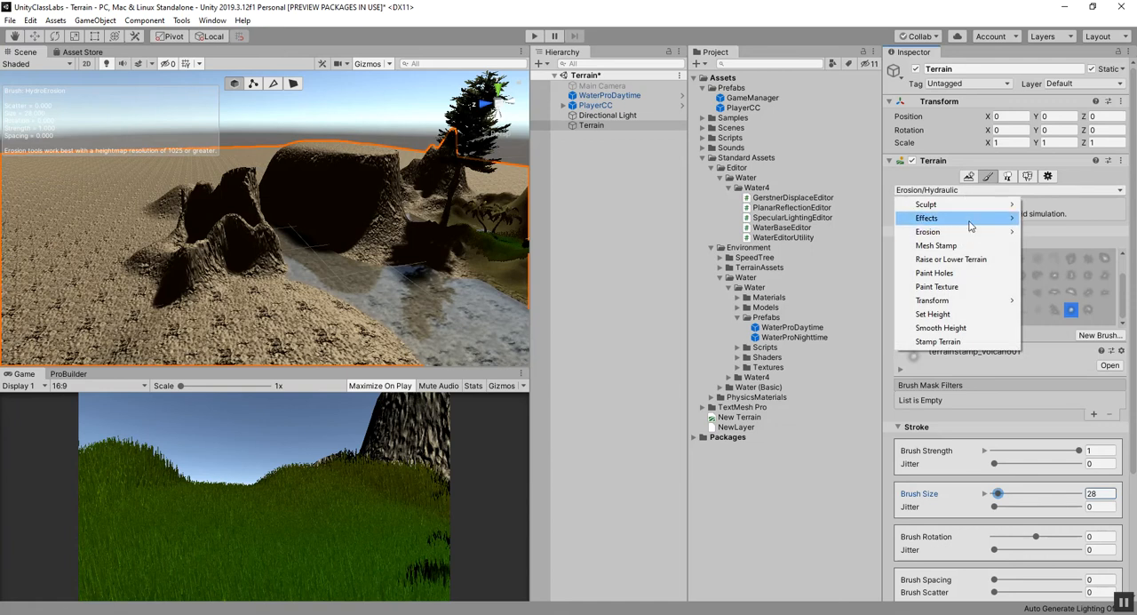
mouse_move(969, 223)
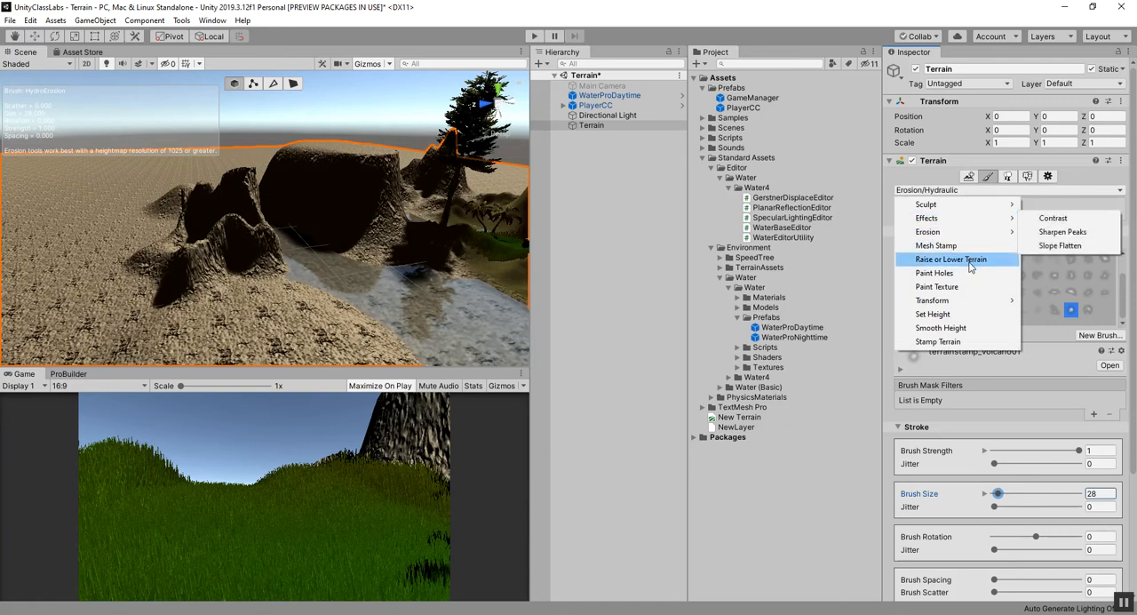
left_click(950, 258)
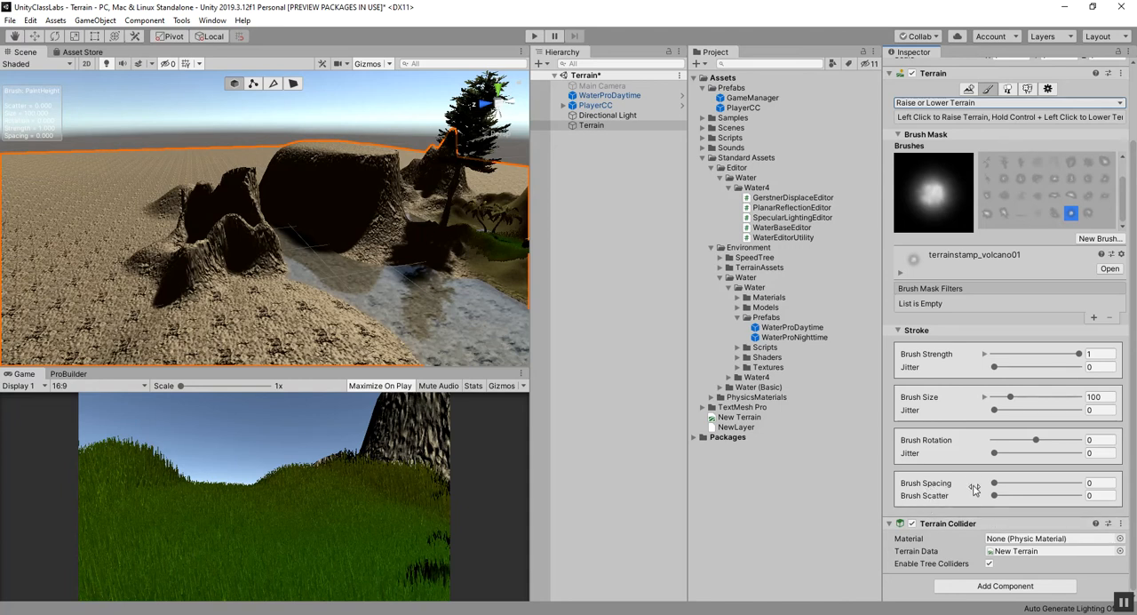
left_click(901, 330)
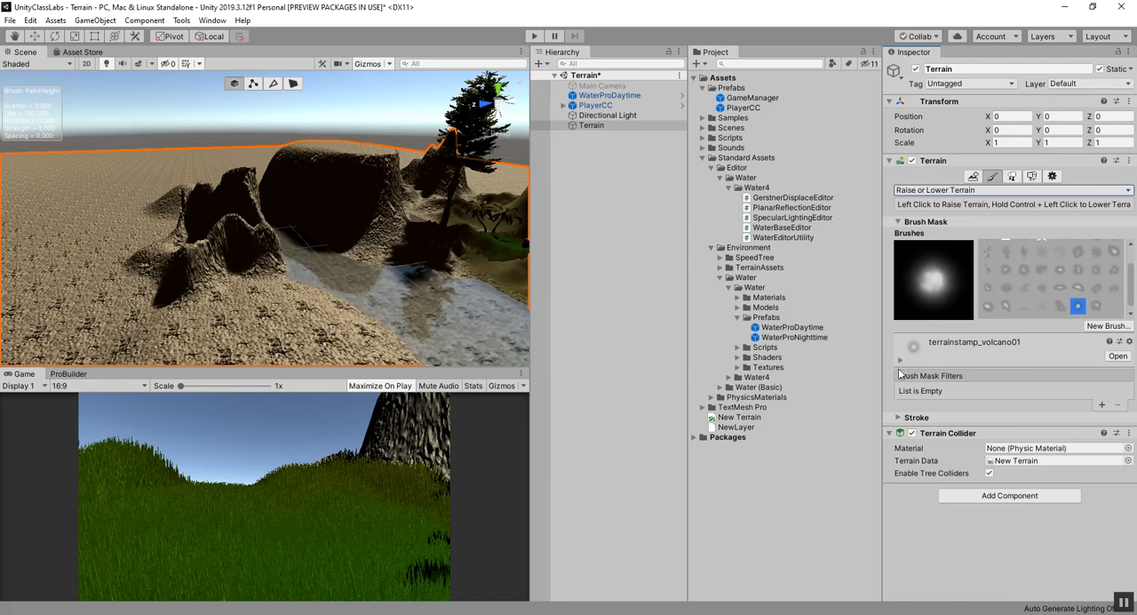
left_click(901, 362)
left_click(901, 361)
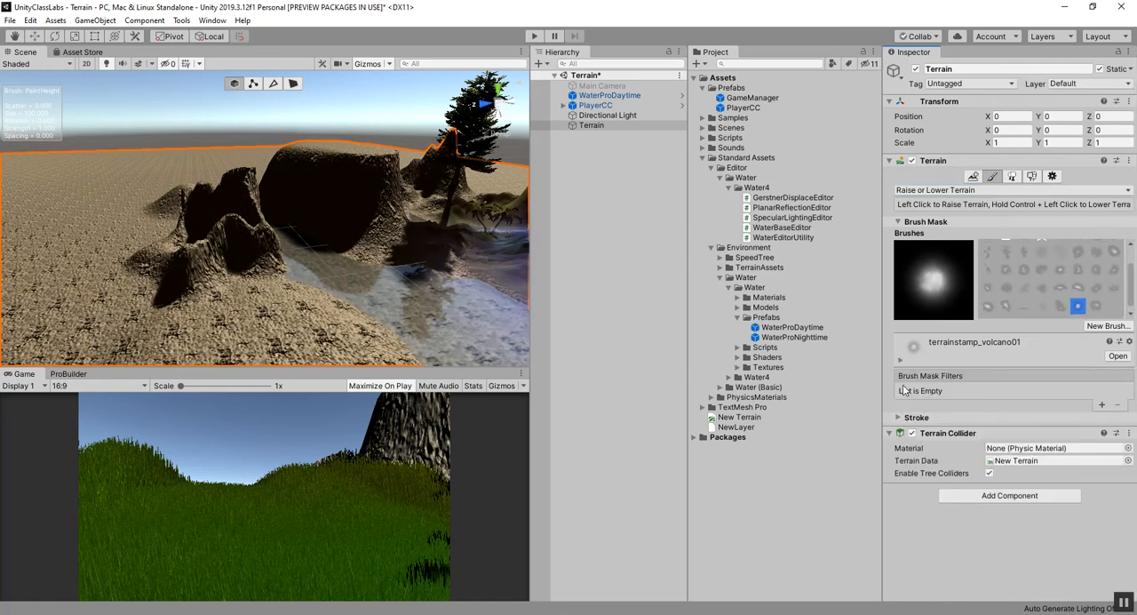
left_click(898, 417)
scroll(921, 438, "down", 5)
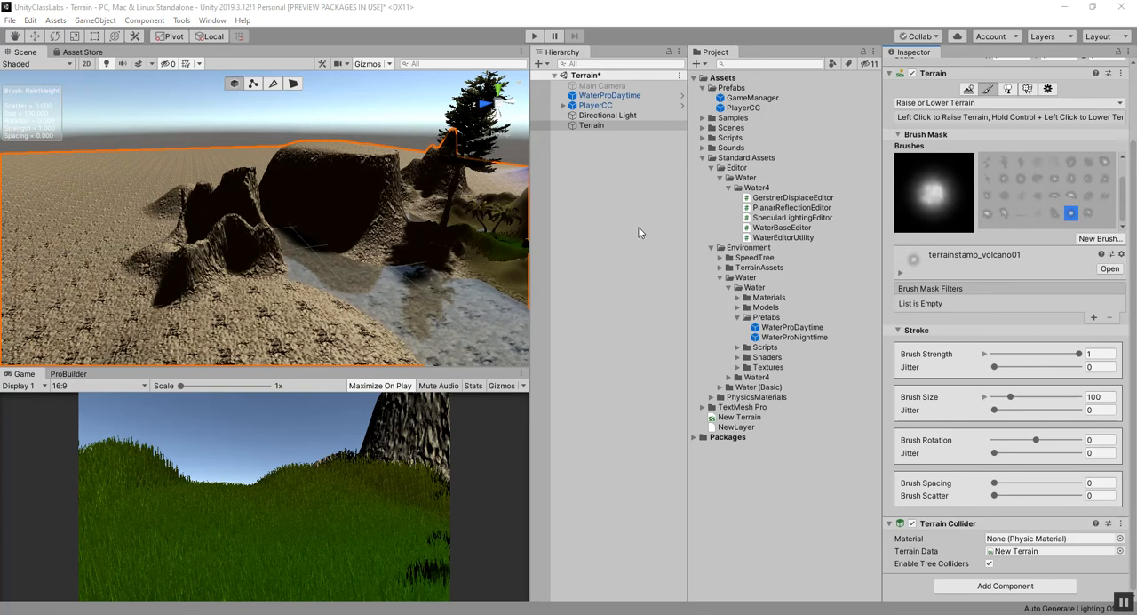
Switch the terrain paint mode to Sculpt/Terrace.
left_click(952, 102)
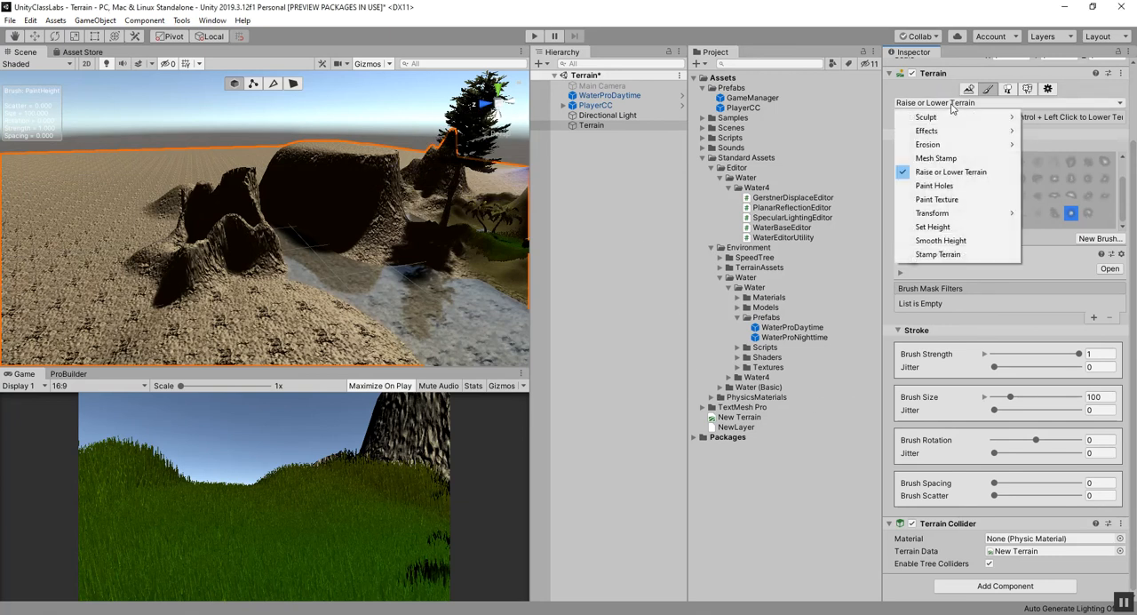
mouse_move(955, 117)
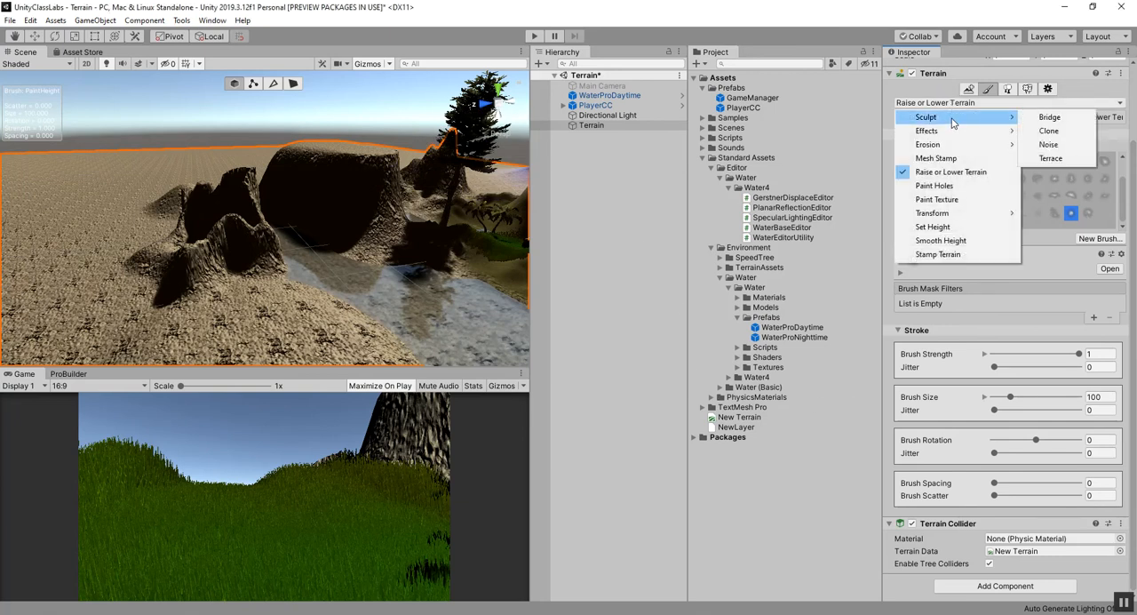
left_click(1051, 158)
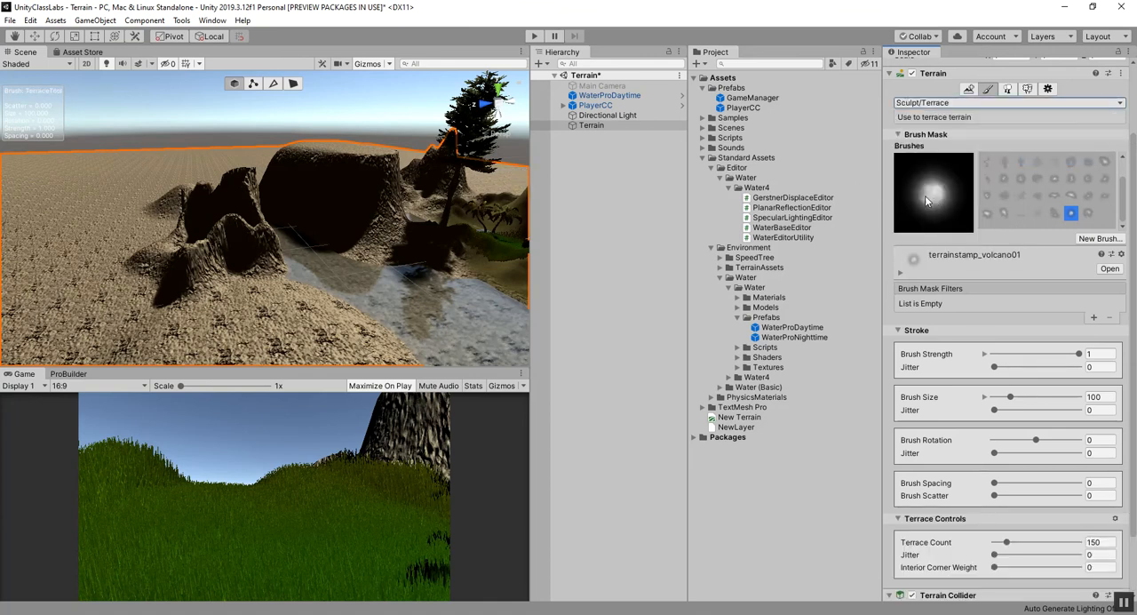
Terrace the flat-topped mountain, the jagged rocks beside the water and the peak near the trees.
scroll(271, 213, "down", 2)
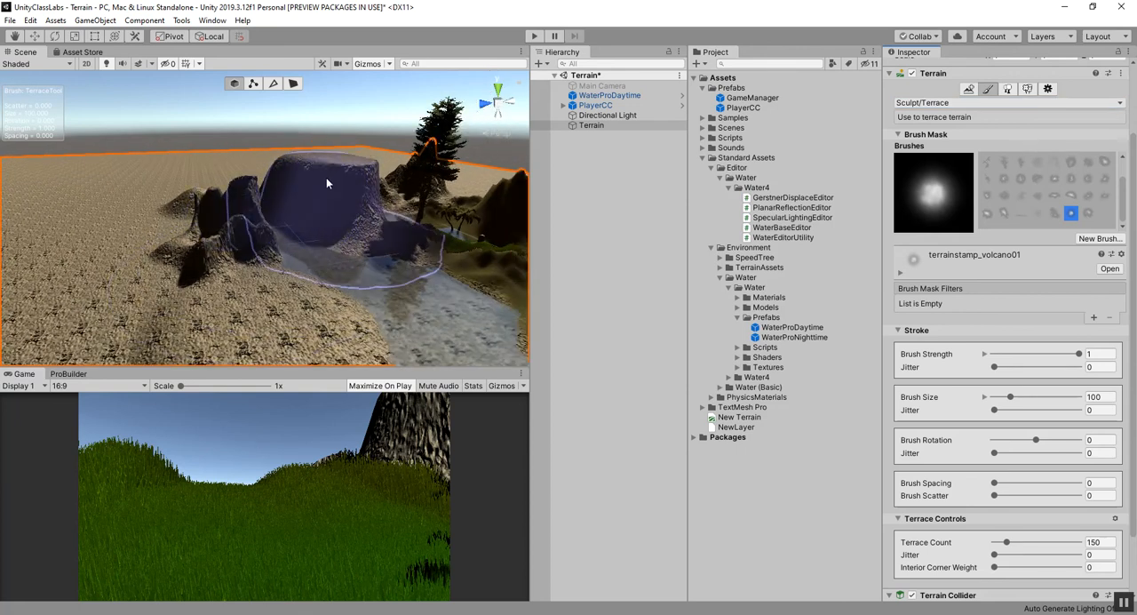
left_click(300, 177)
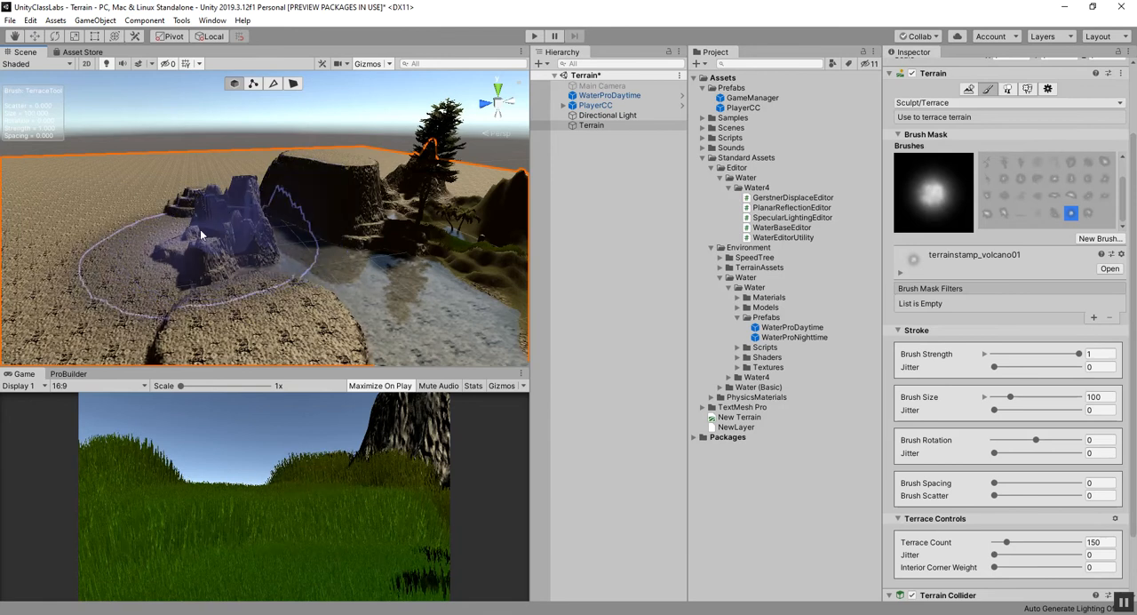
mouse_move(120, 240)
left_mouse_down("alt")
mouse_move(157, 224)
mouse_move(470, 271)
mouse_move(452, 235)
left_mouse_up("alt")
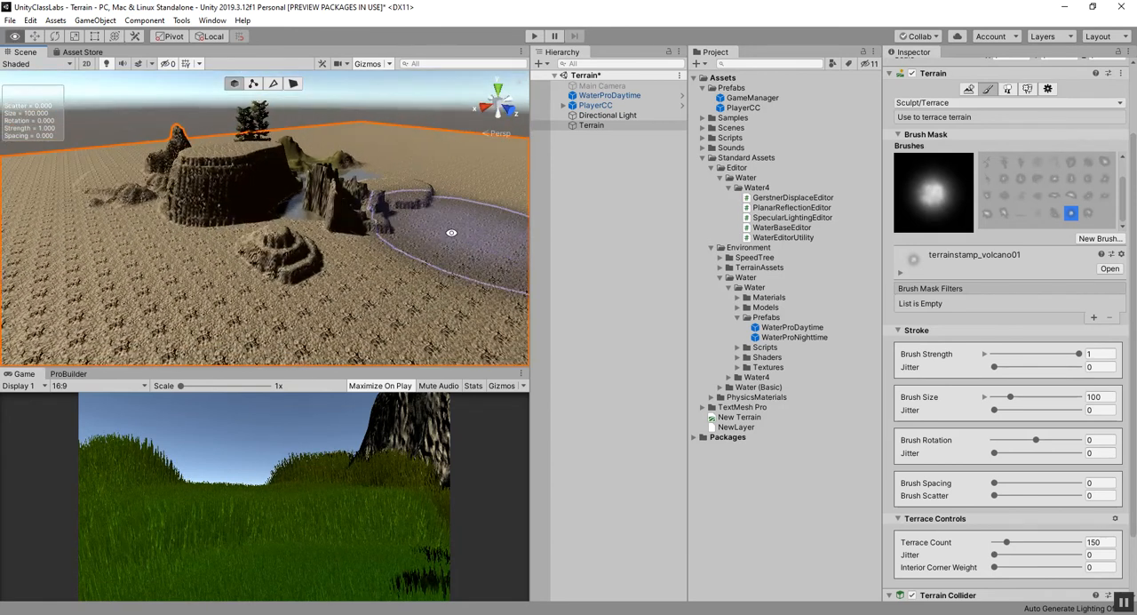
mouse_move(279, 250)
left_mouse_down("alt")
mouse_move(457, 246)
mouse_move(260, 216)
left_mouse_up("alt")
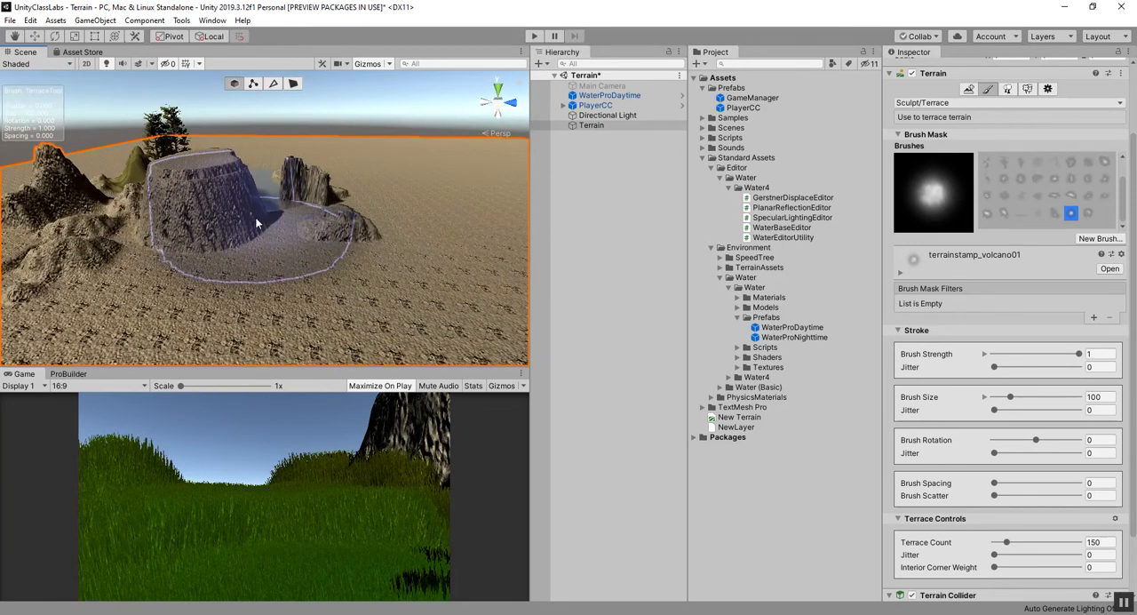
mouse_move(231, 178)
left_mouse_down("alt")
mouse_move(213, 234)
mouse_move(432, 246)
mouse_move(129, 308)
mouse_move(388, 296)
mouse_move(412, 280)
left_mouse_up("alt")
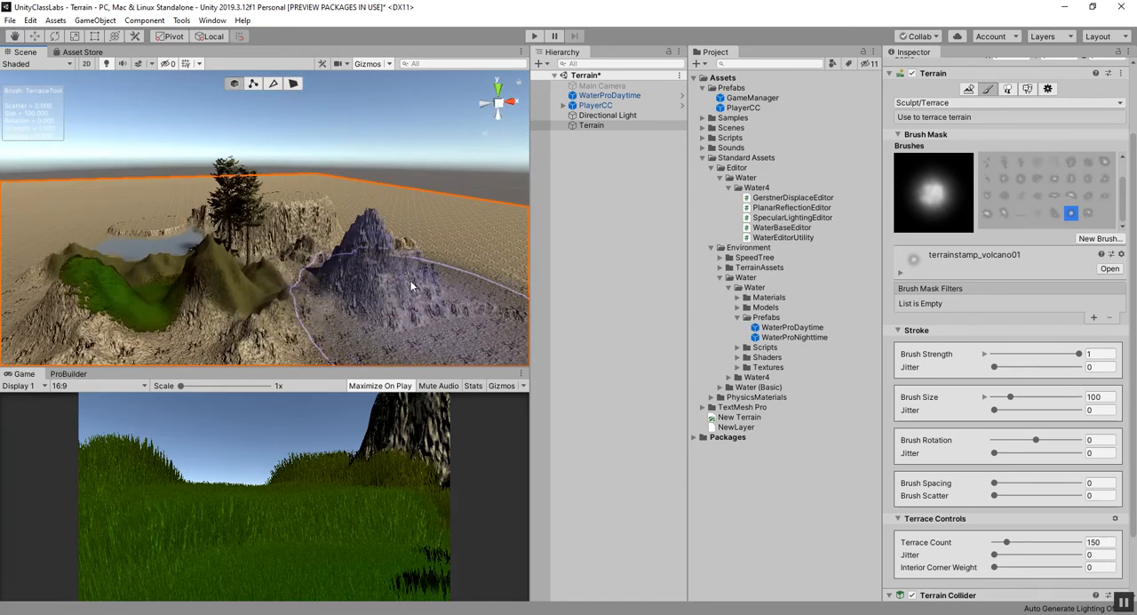
scroll(417, 264, "down", 3, "alt")
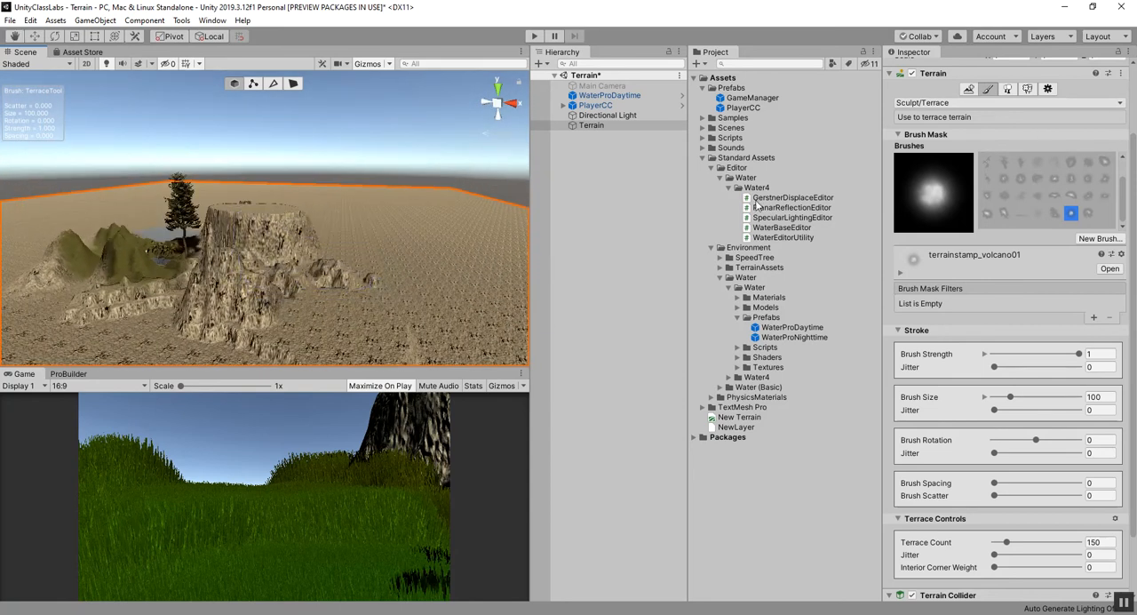
Switch the terrain paint mode to Sculpt/Noise and choose the terrainstamp_ridge03 brush.
left_click(931, 102)
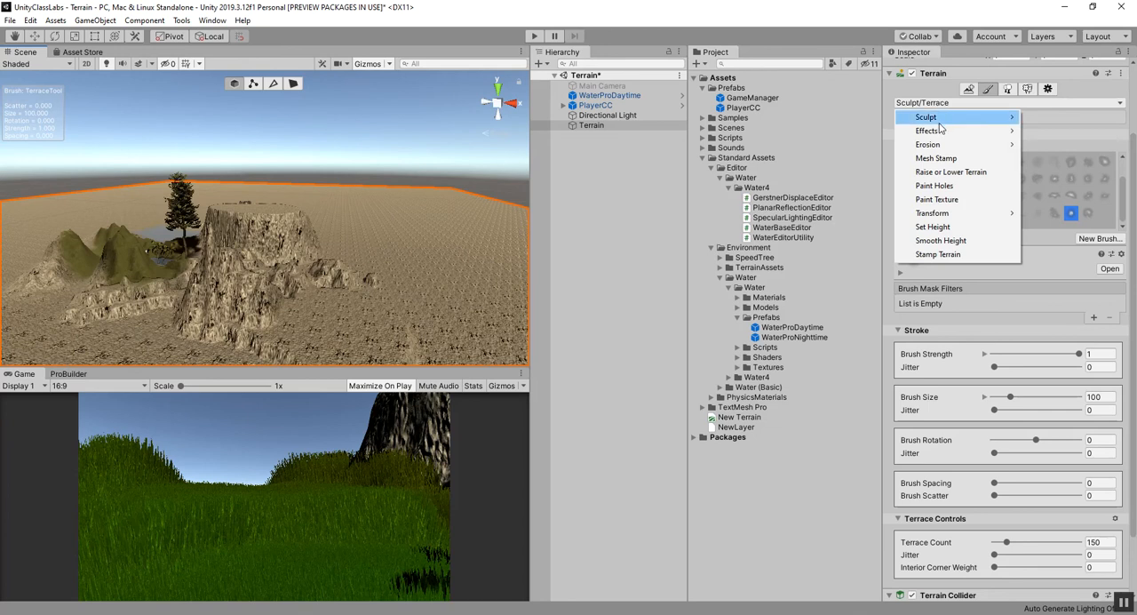
mouse_move(946, 121)
left_click(1048, 144)
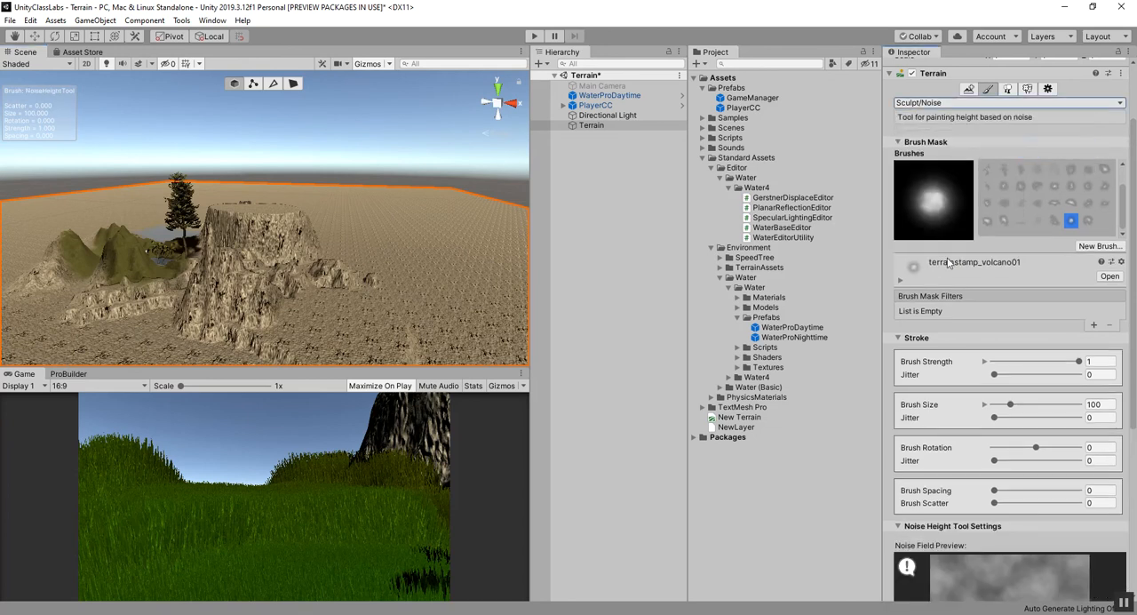
left_click(1088, 204)
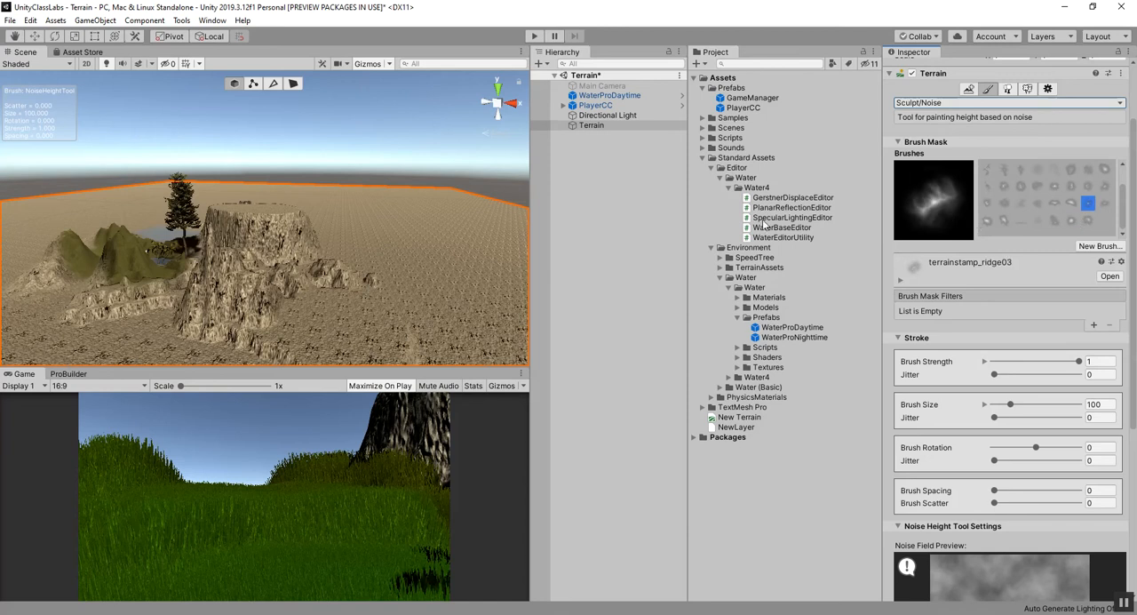
Paint noise-based bumps over the flat sand beside the terraced cliff.
left_click(407, 321)
left_click(452, 207)
left_click(413, 245)
left_click(369, 238)
left_click(324, 214)
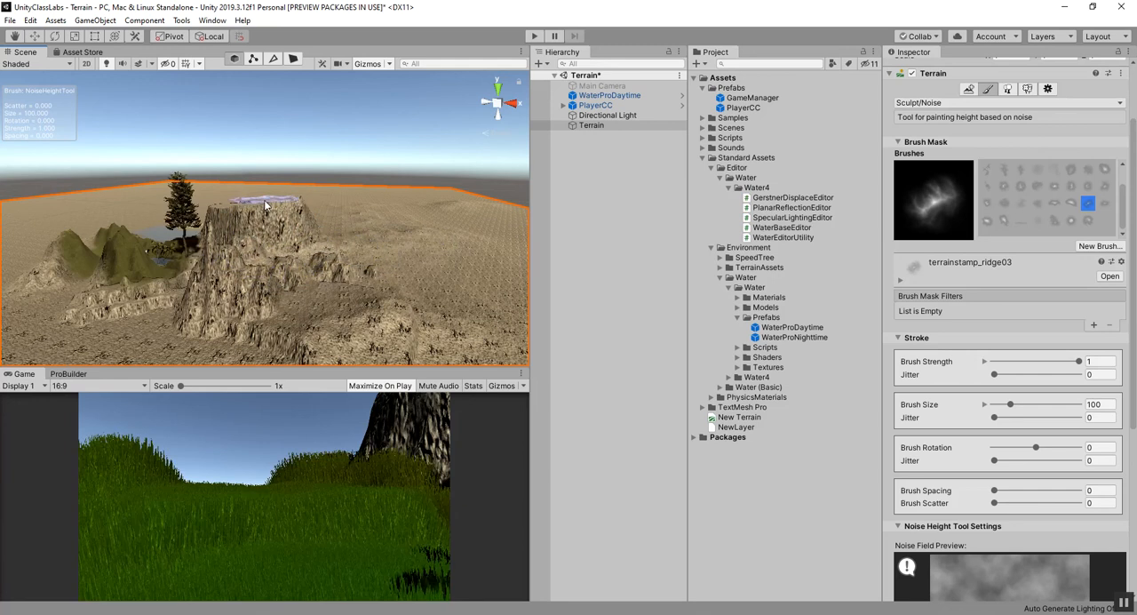
Extend the noise relief around the mountains and across the sand on the far side of the water.
left_click(86, 215)
left_click(176, 220)
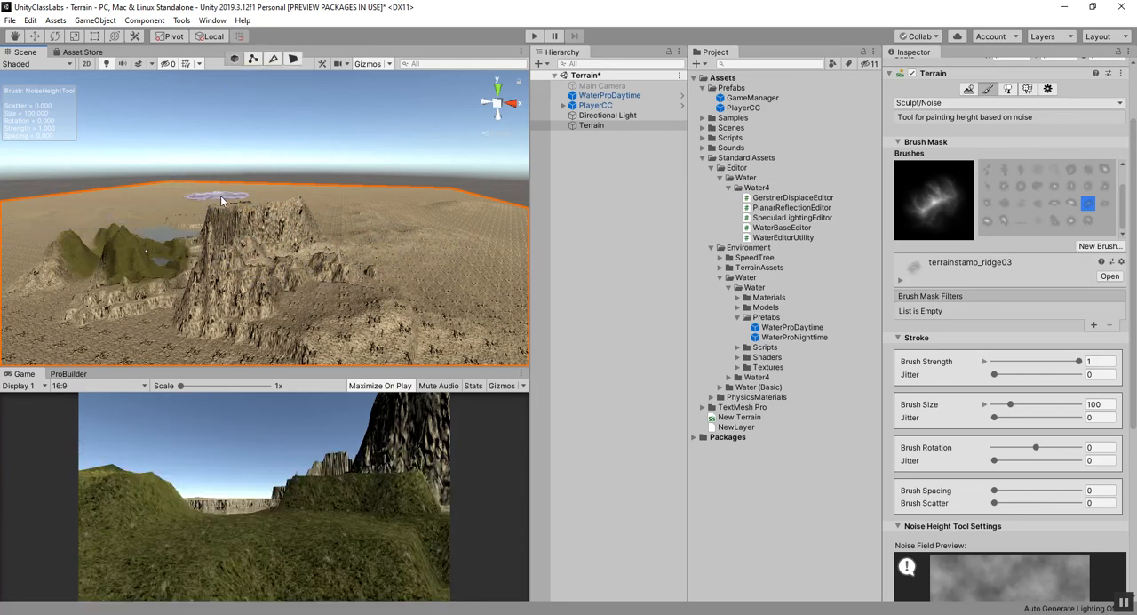
left_click(338, 211)
left_click(338, 210)
mouse_move(321, 214)
left_mouse_down()
mouse_move(332, 234)
mouse_move(201, 321)
mouse_move(114, 304)
mouse_move(55, 213)
mouse_move(281, 266)
mouse_move(238, 291)
mouse_move(152, 262)
mouse_move(213, 245)
mouse_move(169, 258)
left_mouse_up()
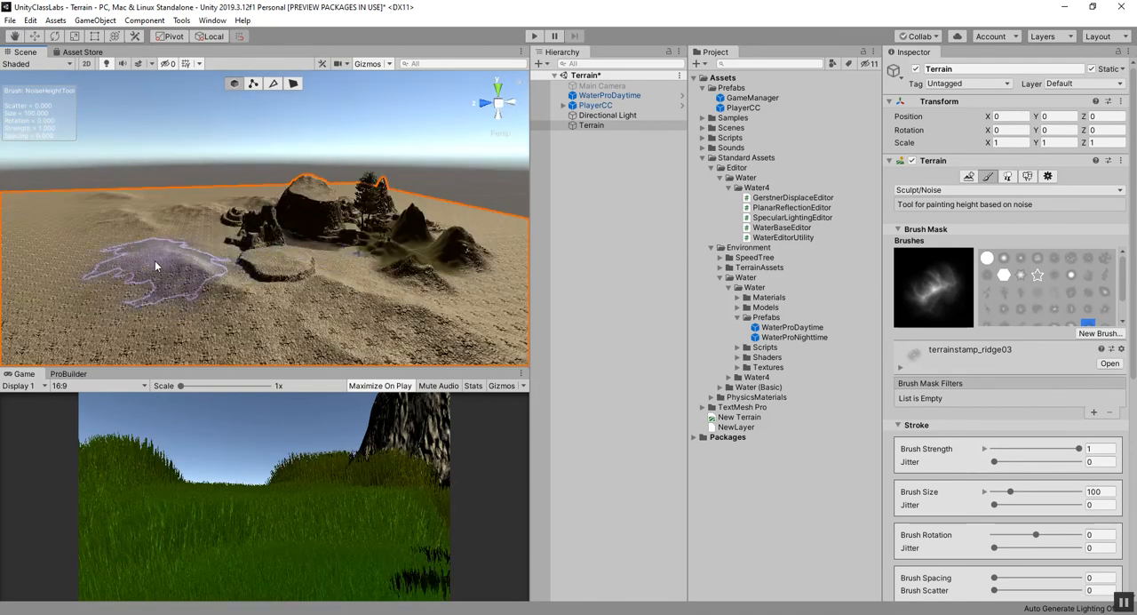
left_click_drag(493, 272, 413, 282, "alt")
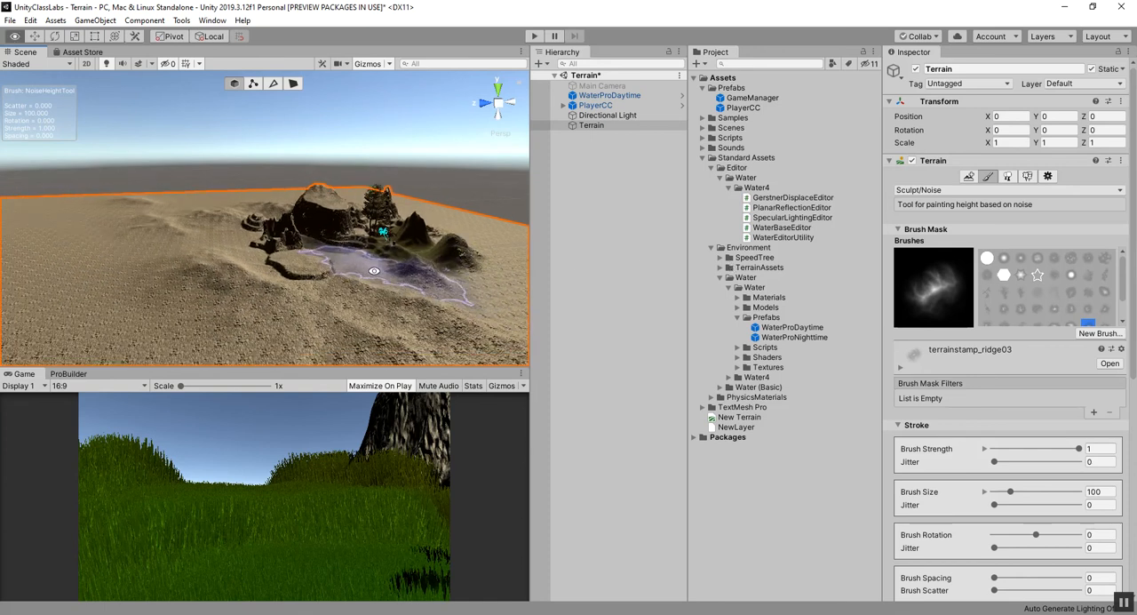
Set the noise brush spacing to 51, the scatter to 38 and the brush size to 38.
scroll(995, 471, "down", 5)
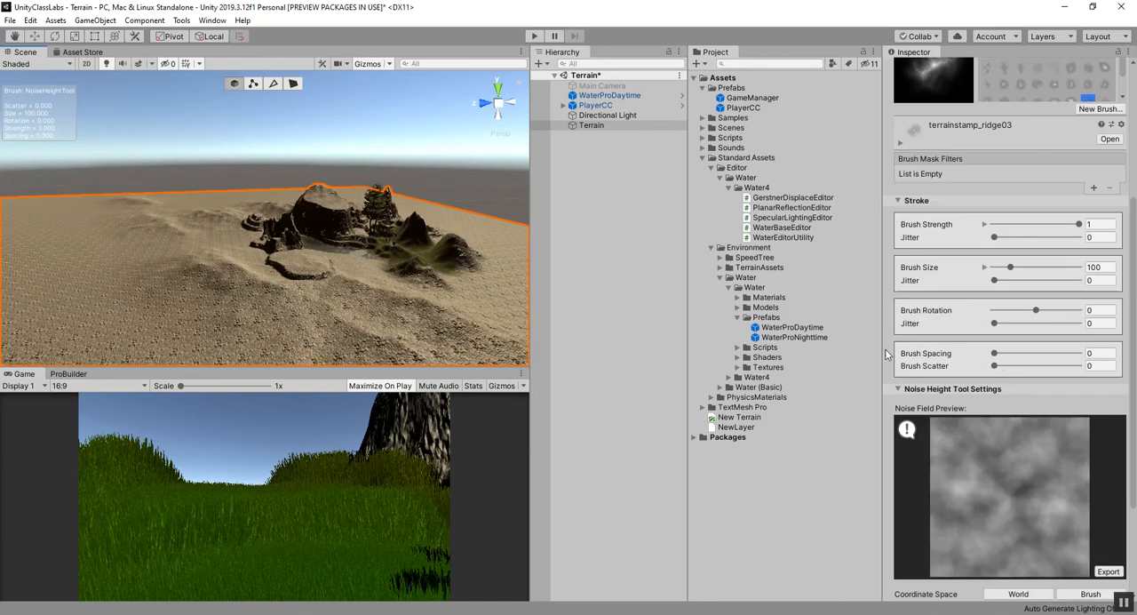
mouse_move(994, 354)
left_mouse_down()
mouse_move(1031, 358)
mouse_move(1027, 367)
left_mouse_up()
scroll(461, 332, "down", 3)
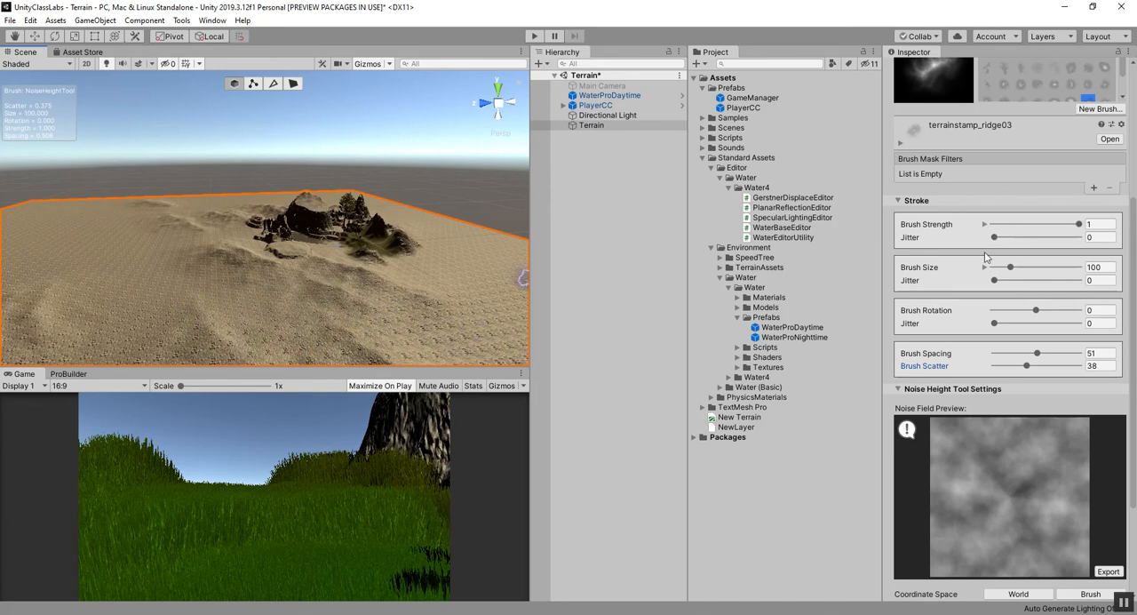
left_click_drag(1010, 268, 1000, 269)
scroll(472, 284, "down", 3)
Scatter small noise ridges across the open sand, setting the brush spacing to 18.
mouse_move(401, 305)
left_mouse_down()
mouse_move(385, 302)
mouse_move(382, 250)
mouse_move(474, 313)
mouse_move(435, 283)
mouse_move(236, 315)
mouse_move(93, 230)
mouse_move(68, 258)
mouse_move(497, 261)
left_mouse_up()
left_click_drag(1037, 354, 1010, 358)
mouse_move(131, 321)
left_mouse_down()
mouse_move(166, 330)
mouse_move(105, 326)
mouse_move(115, 317)
mouse_move(89, 262)
mouse_move(142, 254)
mouse_move(139, 286)
mouse_move(148, 241)
mouse_move(204, 299)
mouse_move(119, 234)
mouse_move(198, 346)
mouse_move(329, 311)
mouse_move(391, 327)
mouse_move(204, 315)
mouse_move(263, 363)
mouse_move(130, 345)
mouse_move(149, 307)
mouse_move(162, 310)
left_mouse_up()
mouse_move(288, 315)
left_mouse_down("alt")
mouse_move(548, 323)
mouse_move(563, 401)
left_mouse_up("alt")
Examine the scattered noise ridges and the rock formations around the water from above and close to the ground.
scroll(375, 234, "up", 6, "alt")
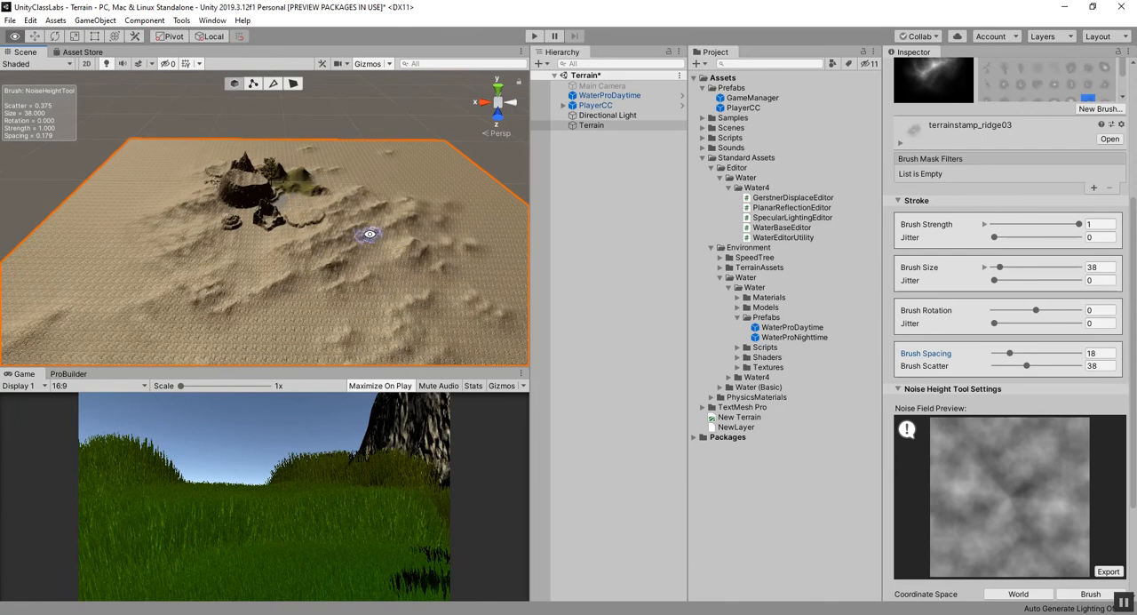
scroll(232, 231, "up", 3, "alt")
left_click_drag(358, 245, 186, 229, "alt")
scroll(186, 229, "up", 5, "alt")
left_click_drag(356, 279, 302, 225, "alt")
scroll(384, 243, "down", 3, "alt")
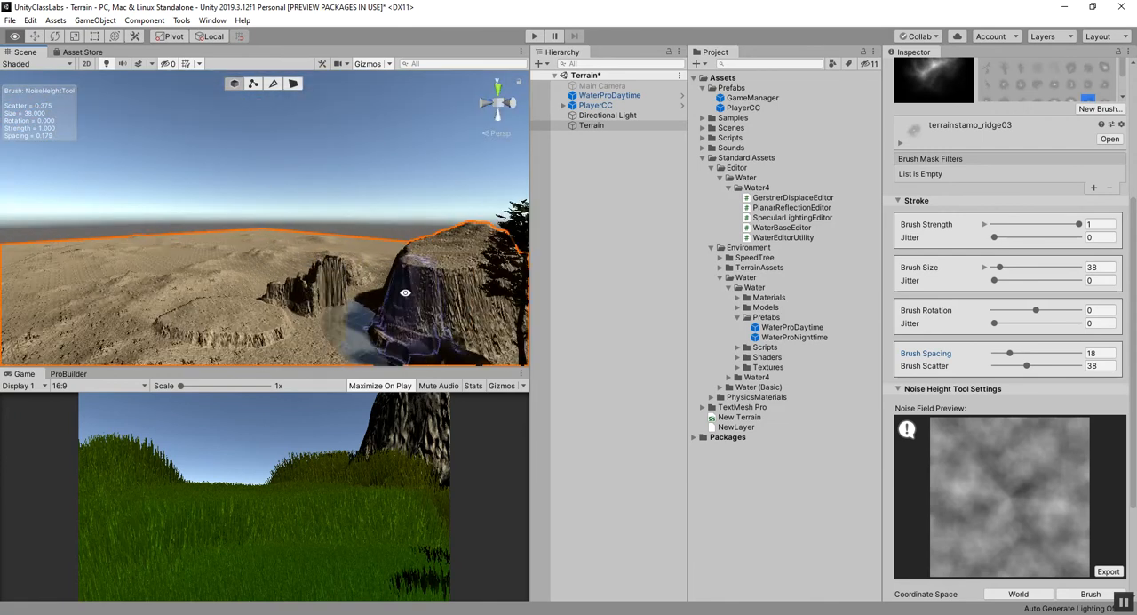
scroll(302, 201, "down", 4, "alt")
scroll(1023, 172, "up", 5)
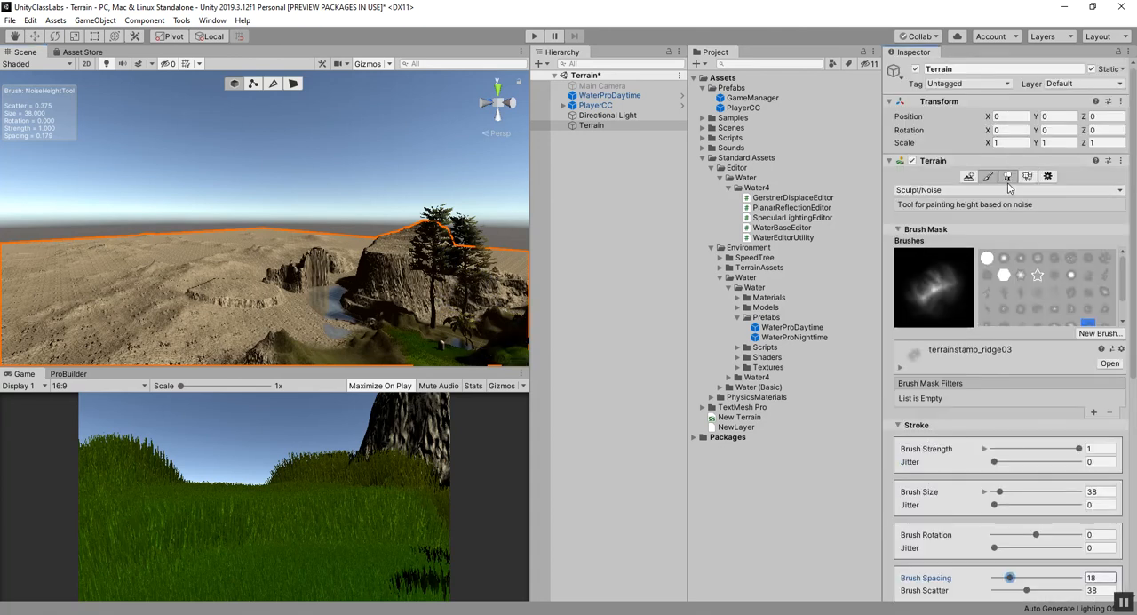
Look at the Paint Trees settings and return to the Sculpt/Noise paint mode.
left_click(1008, 177)
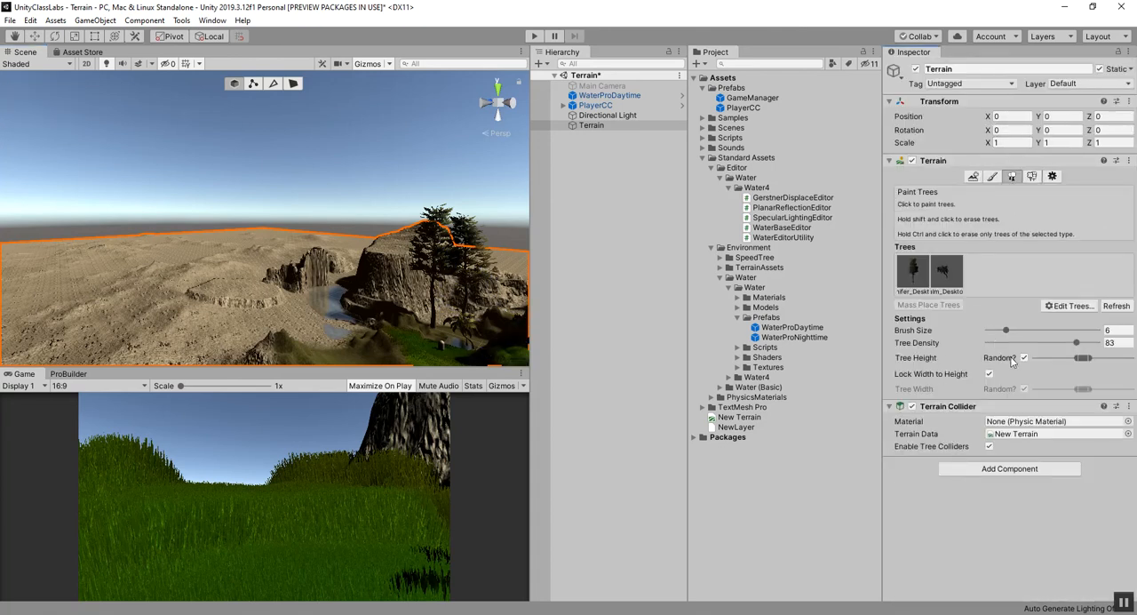
left_click(1024, 179)
left_click(988, 177)
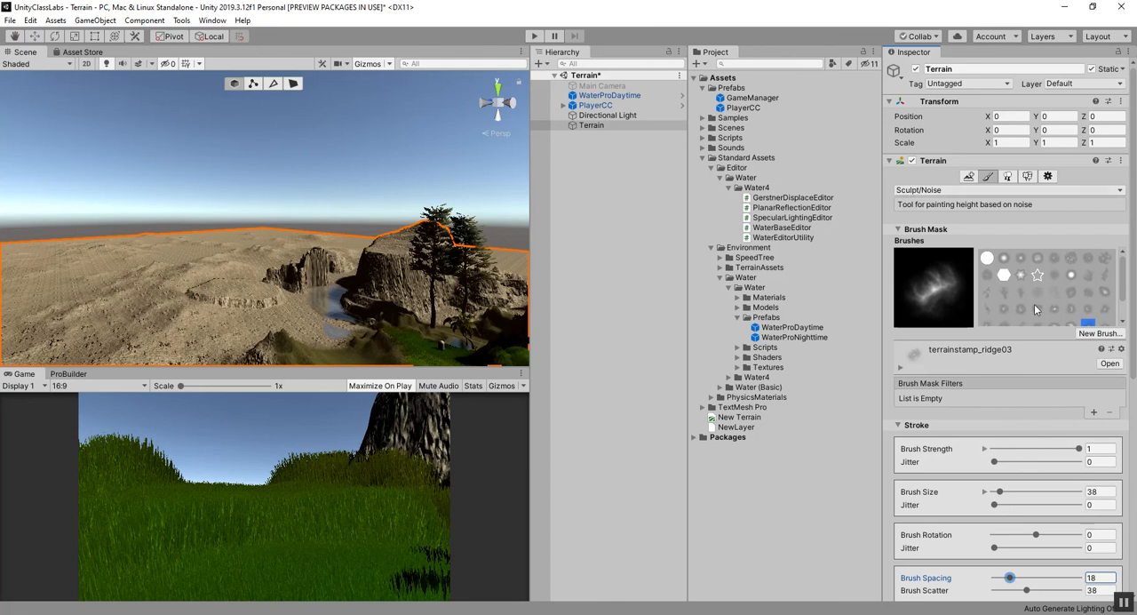
Zoom out the noise field in the Noise Height Tool preview to get a finer noise pattern.
scroll(970, 391, "down", 5)
scroll(979, 392, "down", 3)
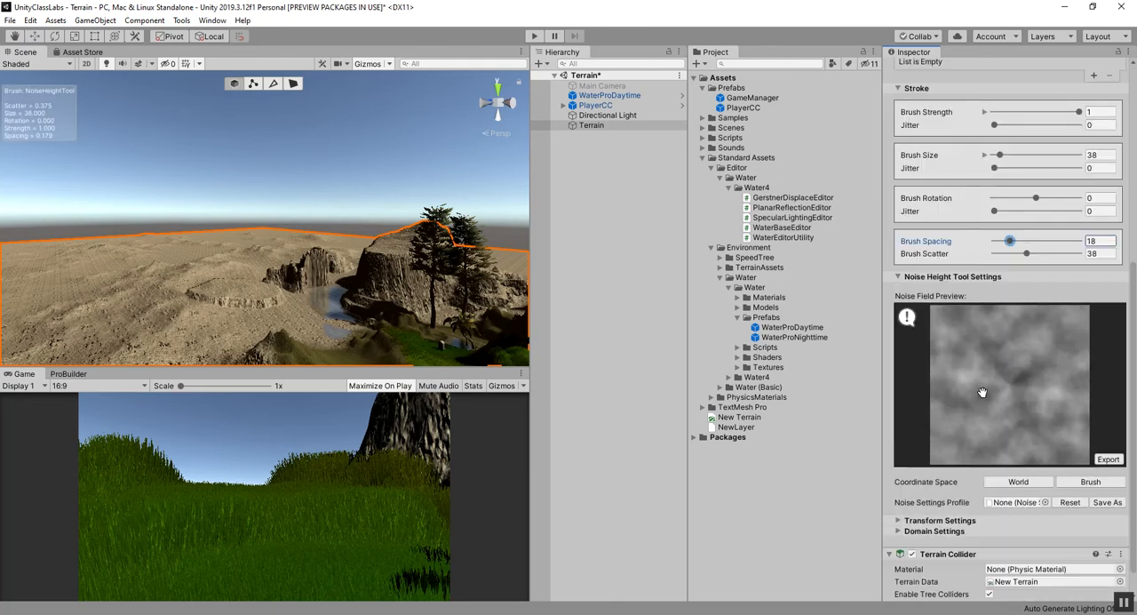
scroll(360, 256, "down", 8)
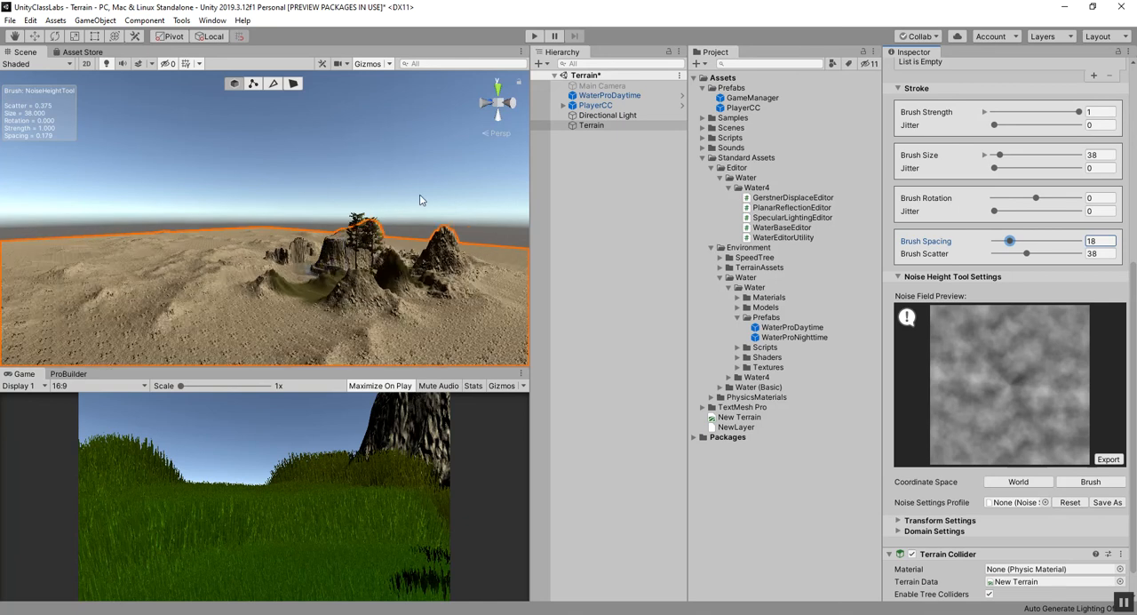